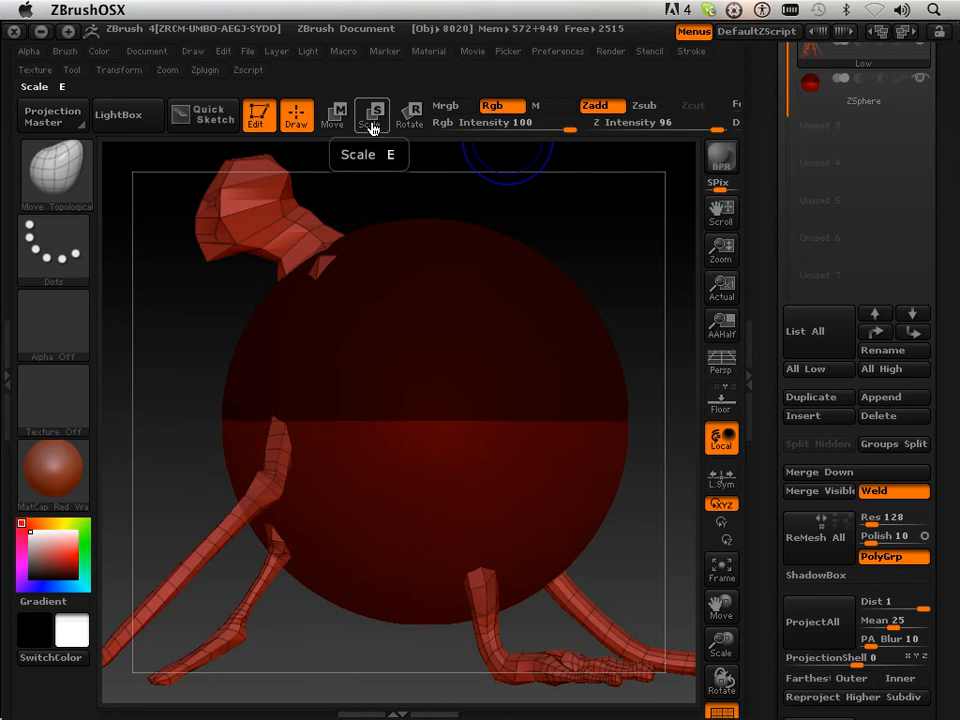
Activate symmetry on the ZSphere subtool and scale the sphere down to a small ball inside the creature's hips
left_click(369, 118)
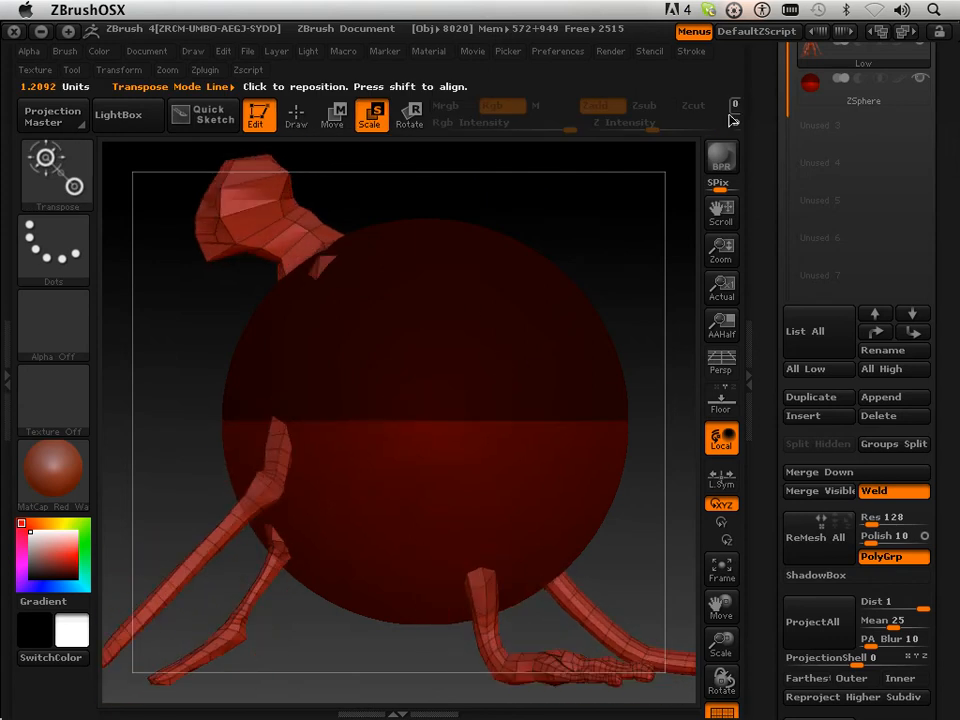
left_click(808, 96)
mouse_move(424, 421)
left_mouse_down()
mouse_move(534, 371)
mouse_move(545, 376)
left_mouse_up()
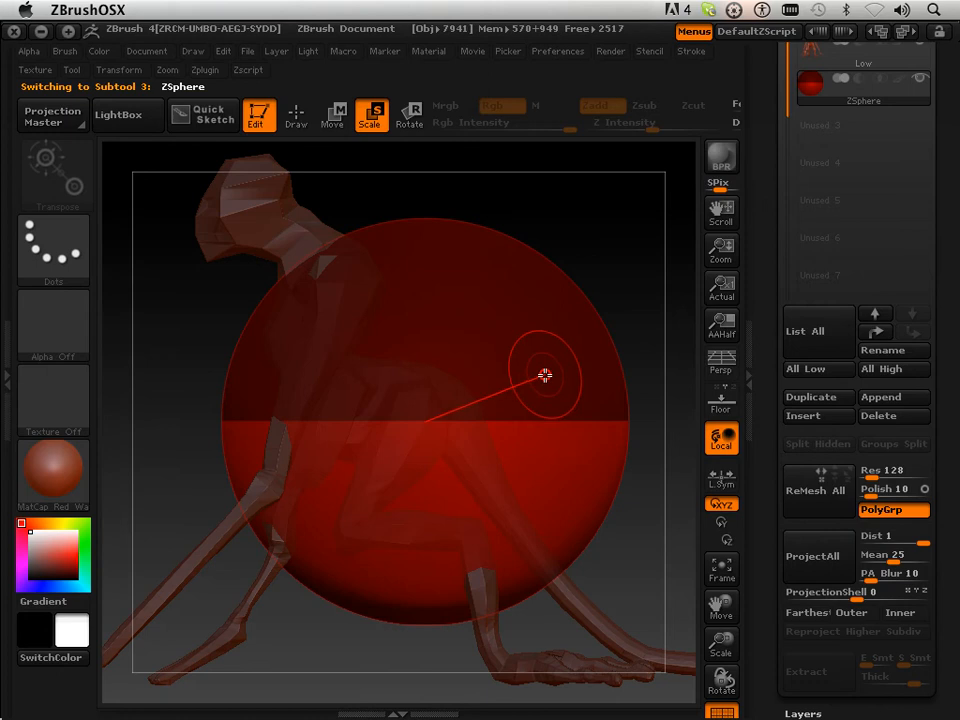
left_click(547, 405)
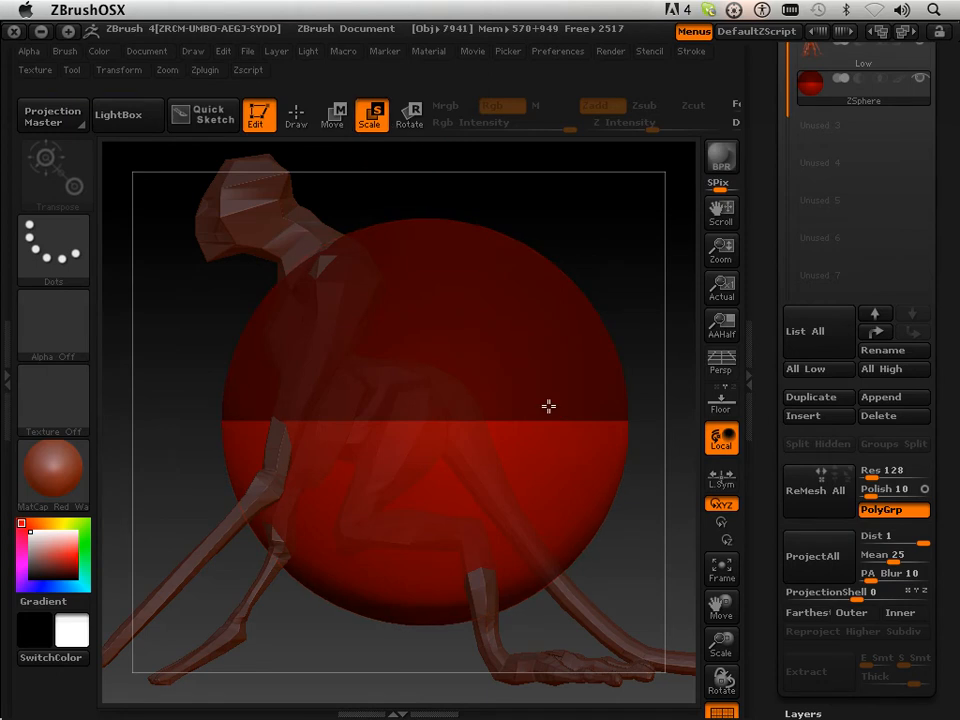
left_click(118, 70)
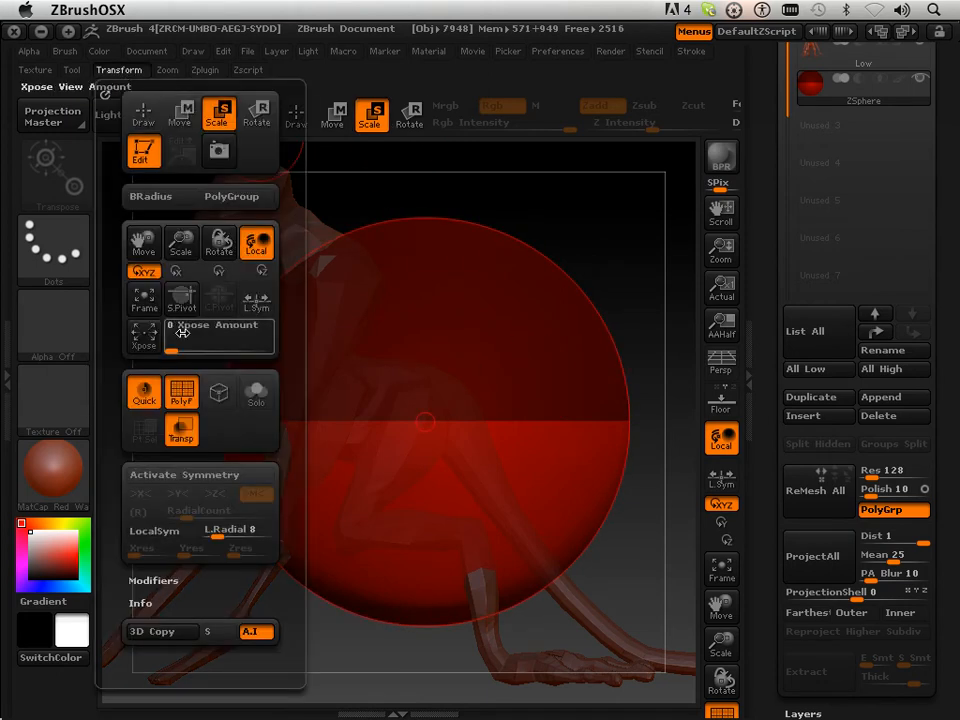
left_click(185, 474)
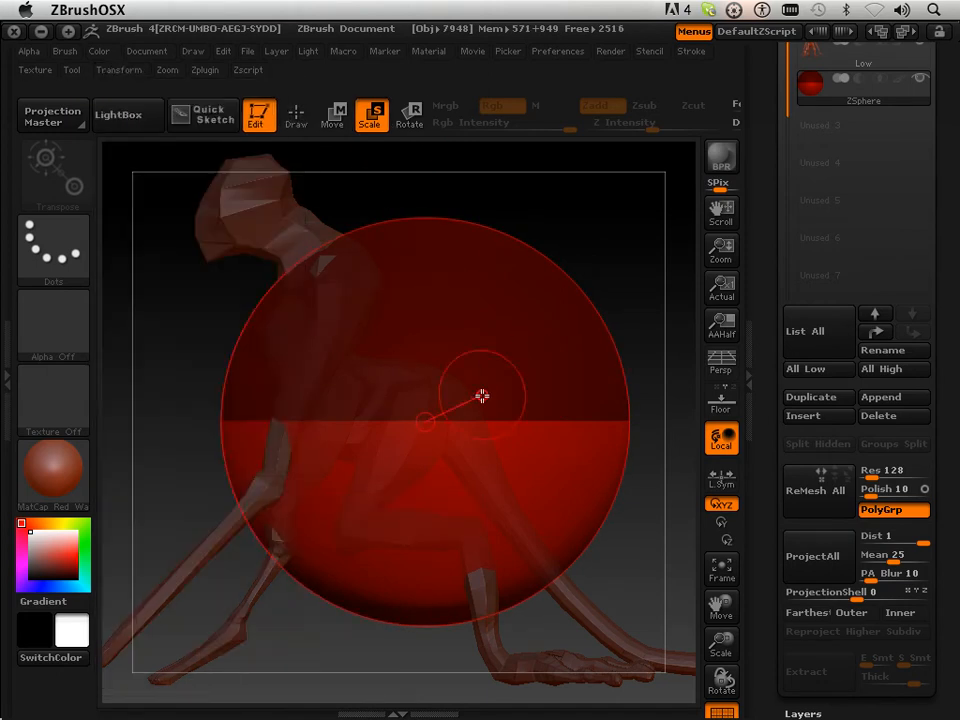
left_click_drag(482, 396, 467, 313)
Move the small ZSphere up from the hips to the creature's upper back, between the shoulders
left_click(333, 117)
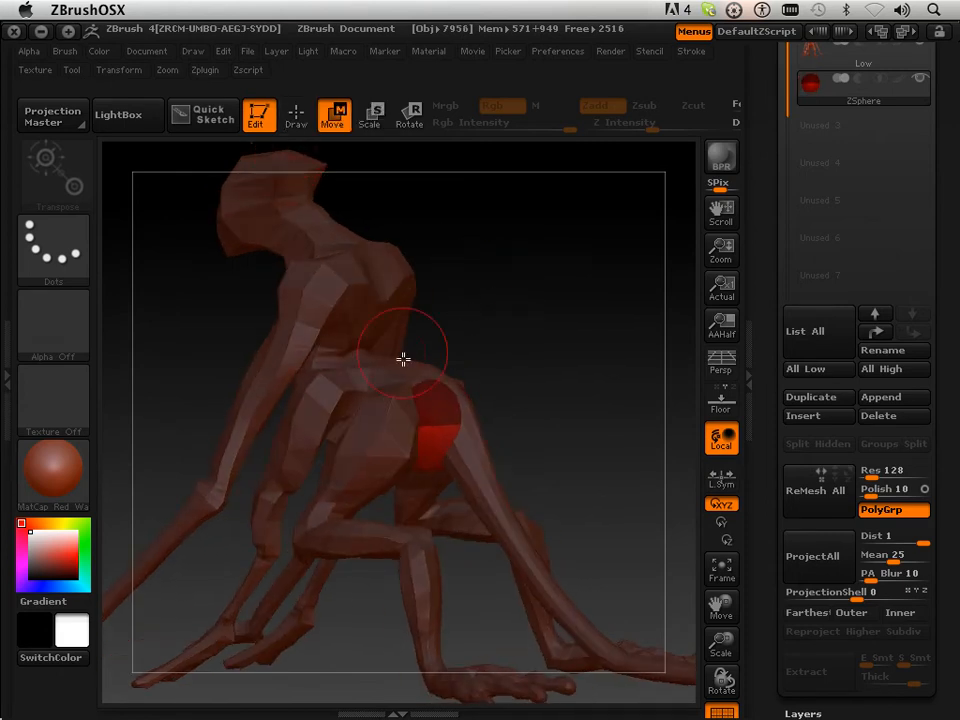
left_click_drag(427, 404, 414, 341)
left_click_drag(484, 321, 349, 264)
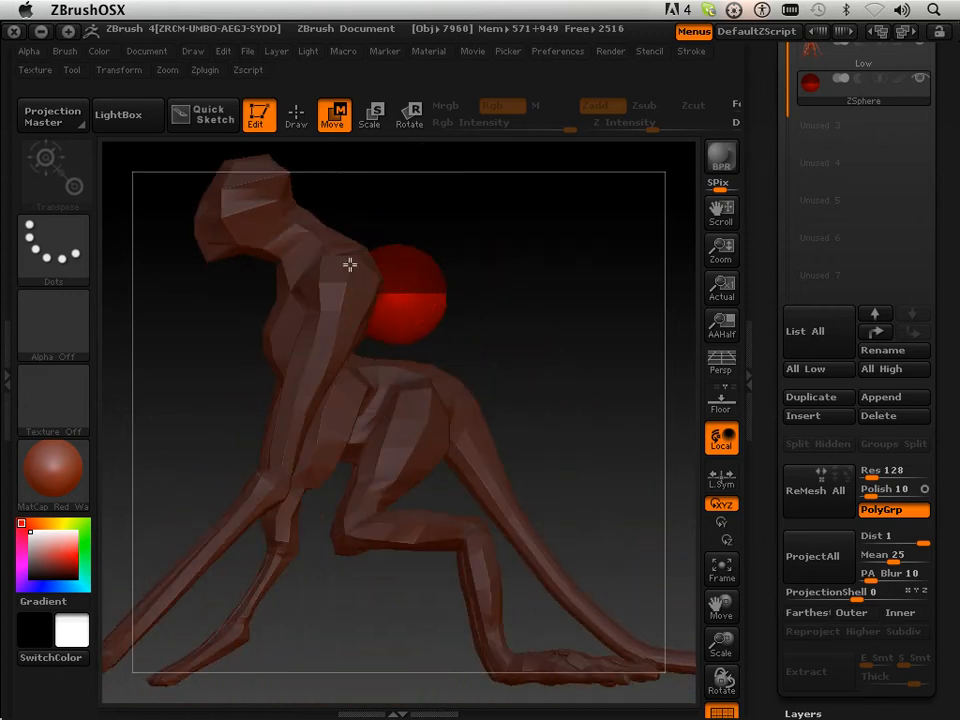
mouse_move(404, 292)
left_mouse_down()
mouse_move(370, 285)
mouse_move(489, 309)
mouse_move(534, 294)
mouse_move(439, 221)
left_mouse_up()
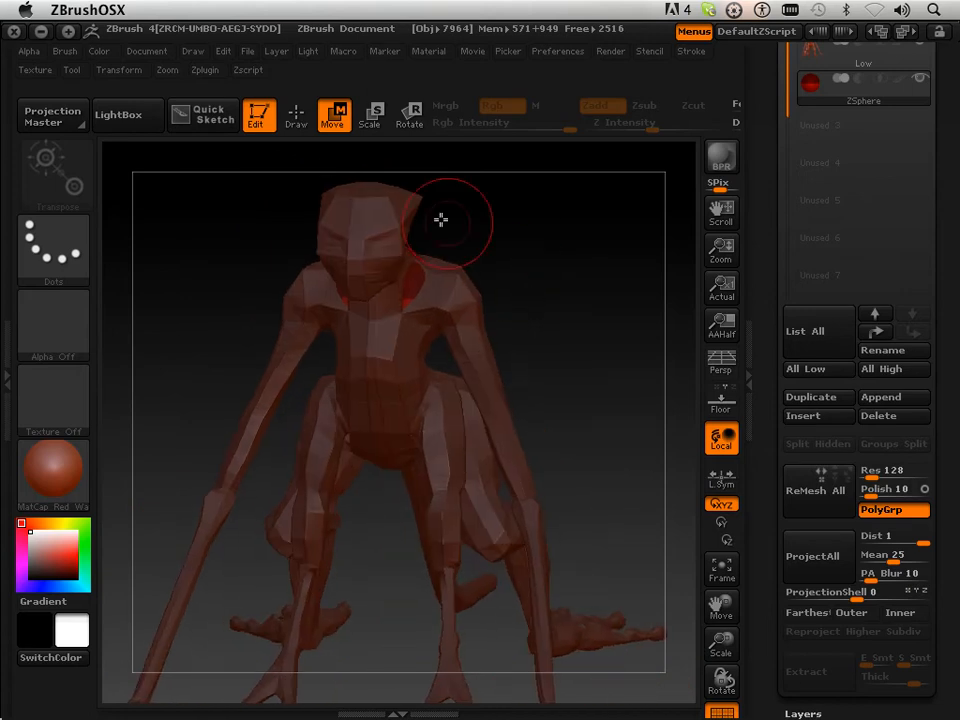
Add a mirrored pair of ZSpheres branching to the creature's shoulders, enlarging them and pulling them outward
left_click(296, 115)
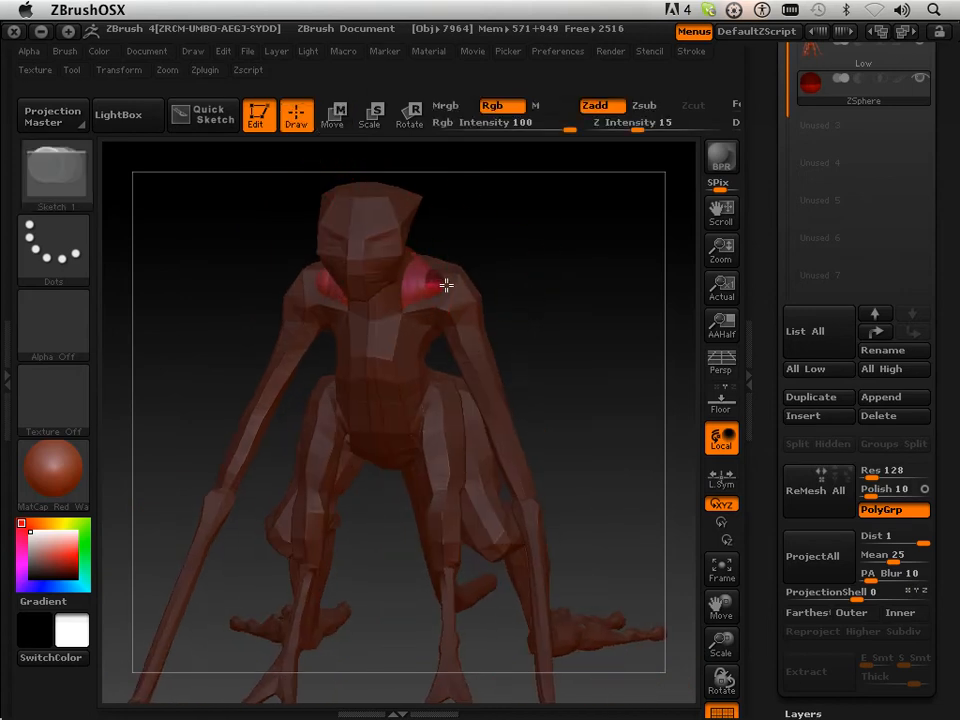
left_click_drag(446, 285, 498, 250)
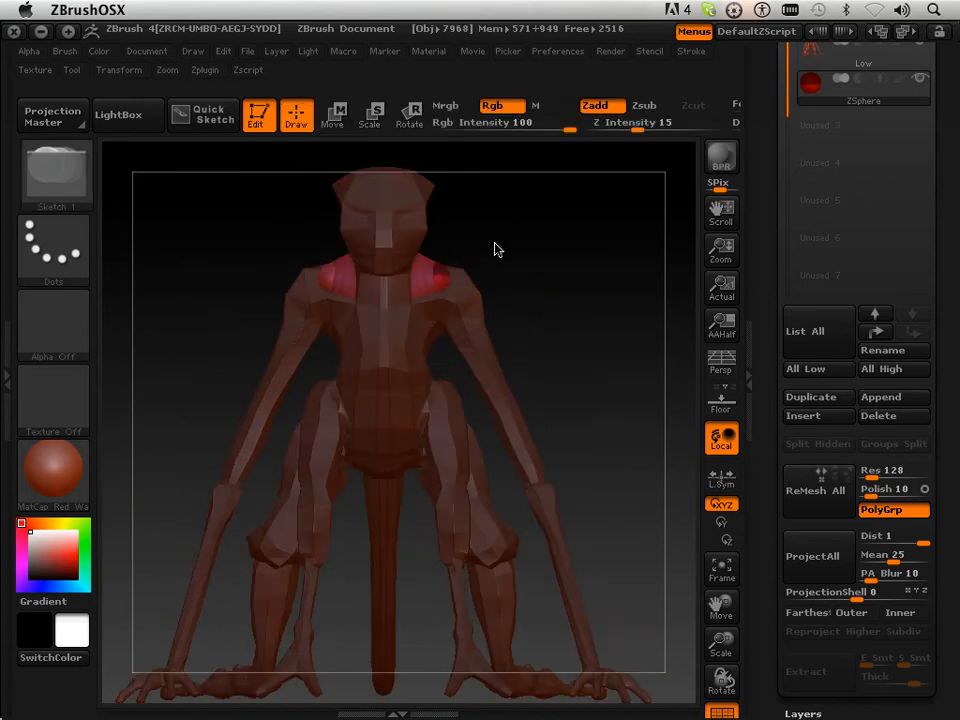
left_click(370, 113)
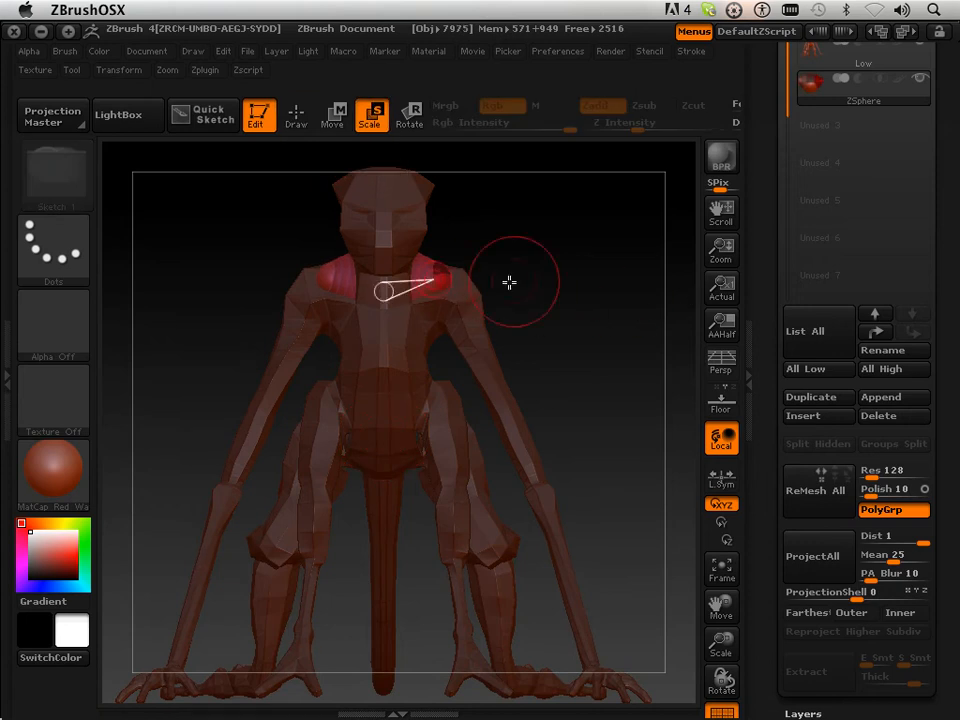
left_click_drag(456, 272, 458, 276)
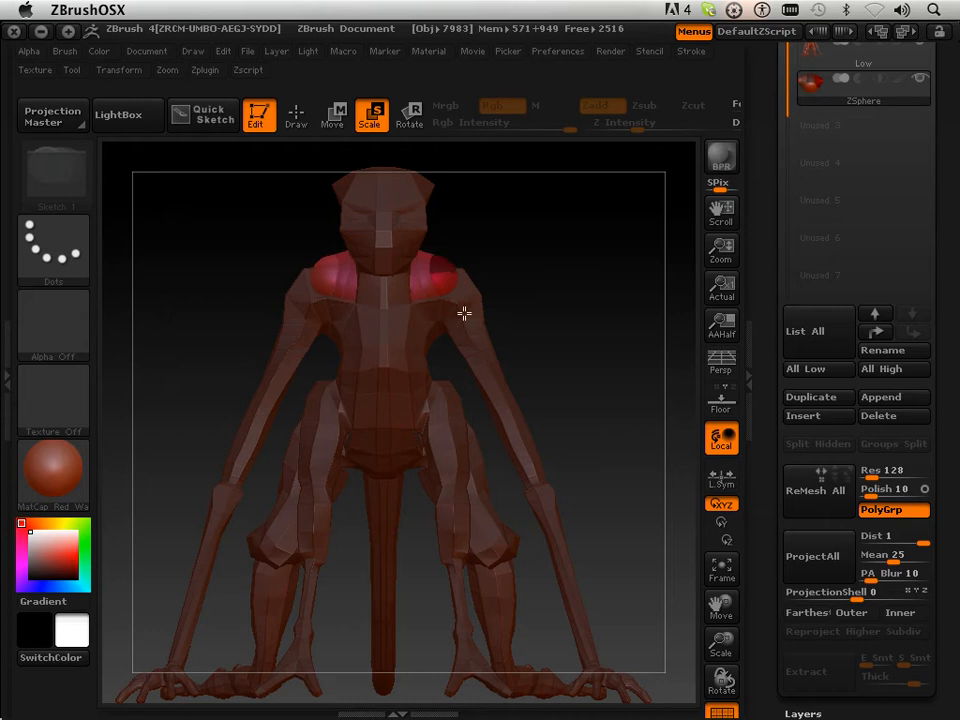
key("w")
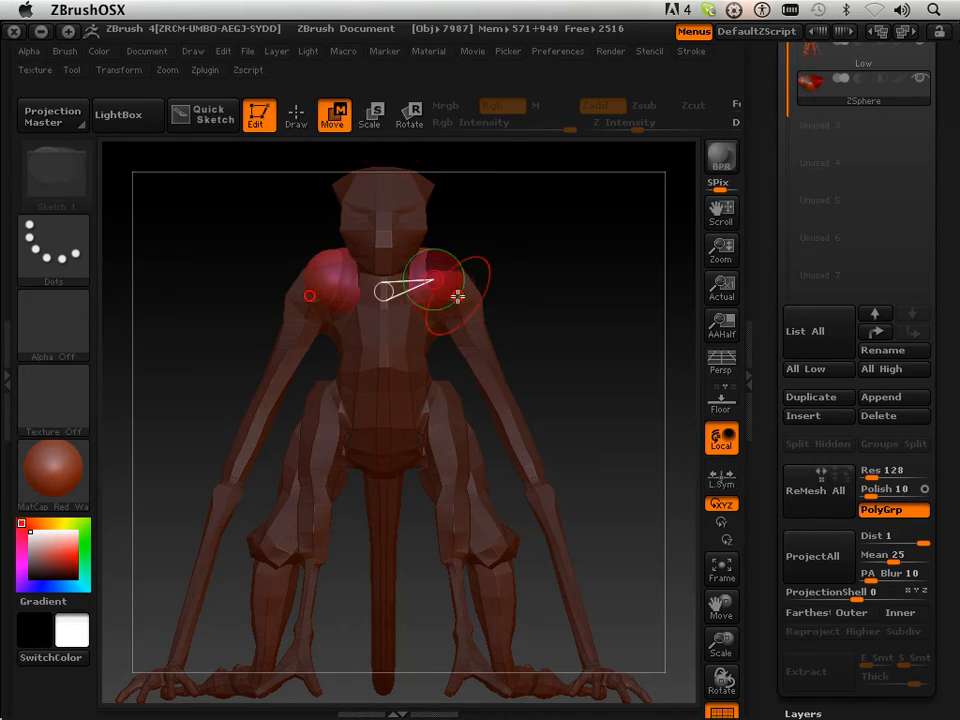
left_click_drag(536, 272, 475, 268)
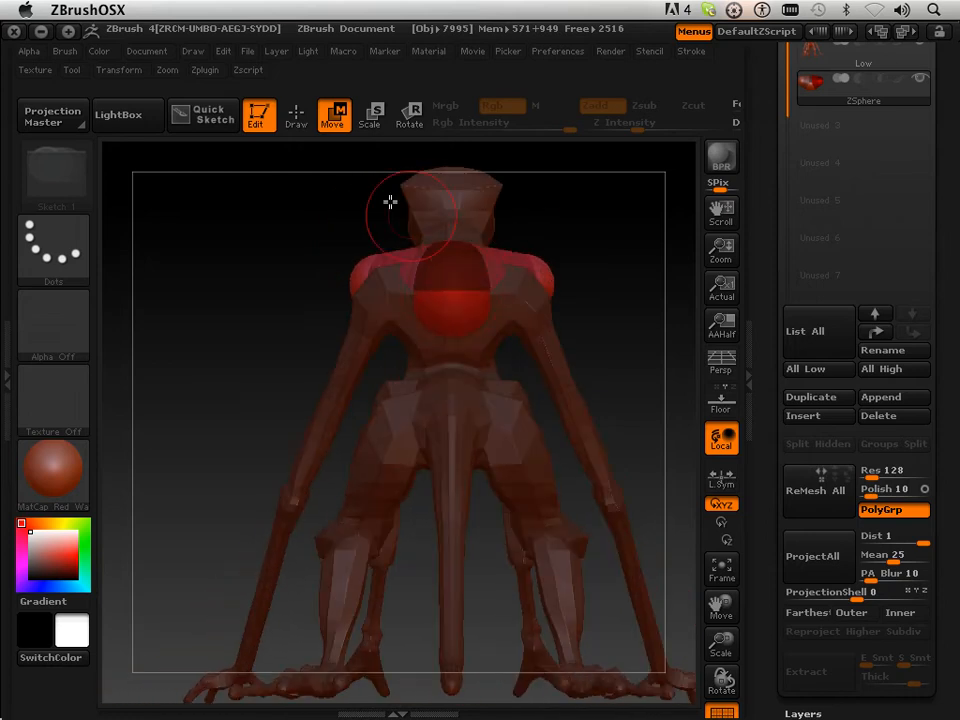
Add a child ZSphere below the central one and position it down the creature's back
left_click(296, 120)
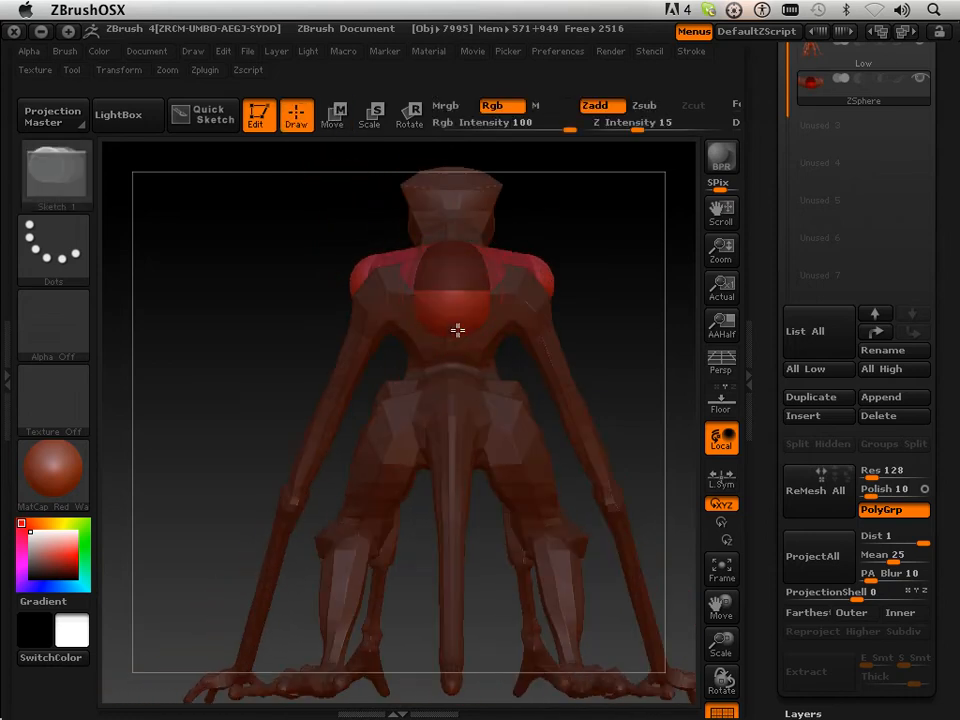
left_click_drag(379, 321, 347, 296)
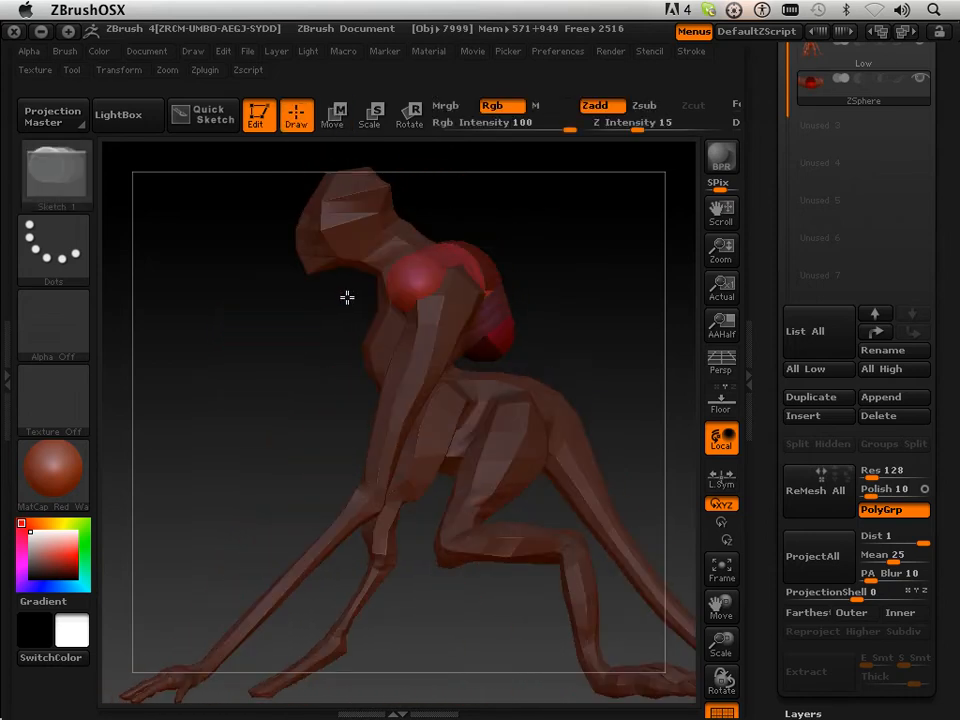
left_click(330, 118)
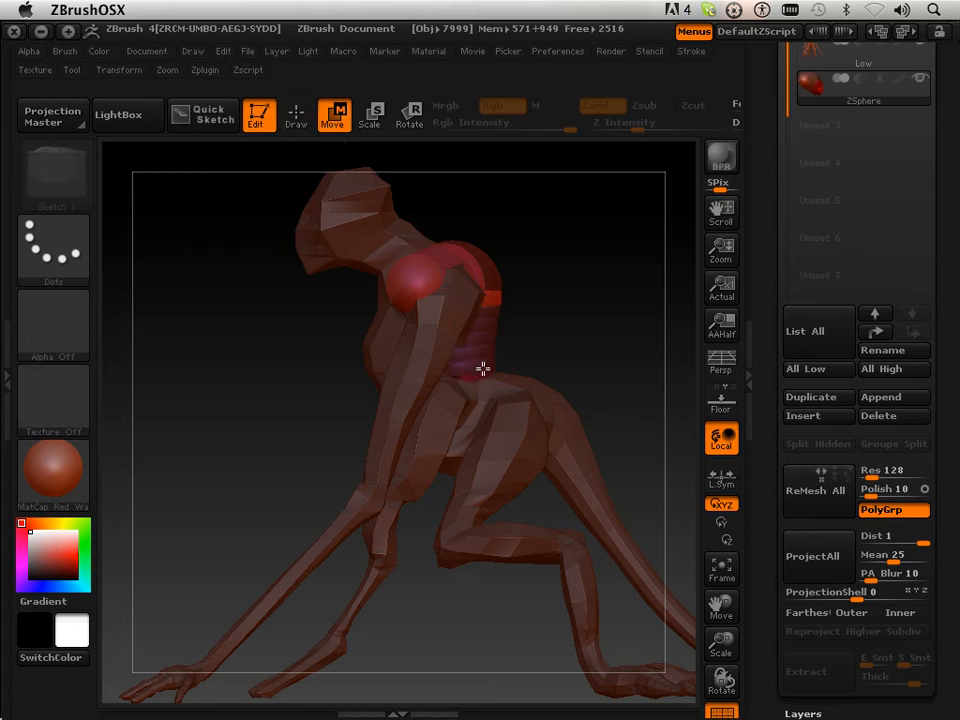
mouse_move(483, 369)
left_mouse_down()
mouse_move(508, 362)
mouse_move(485, 355)
left_mouse_up()
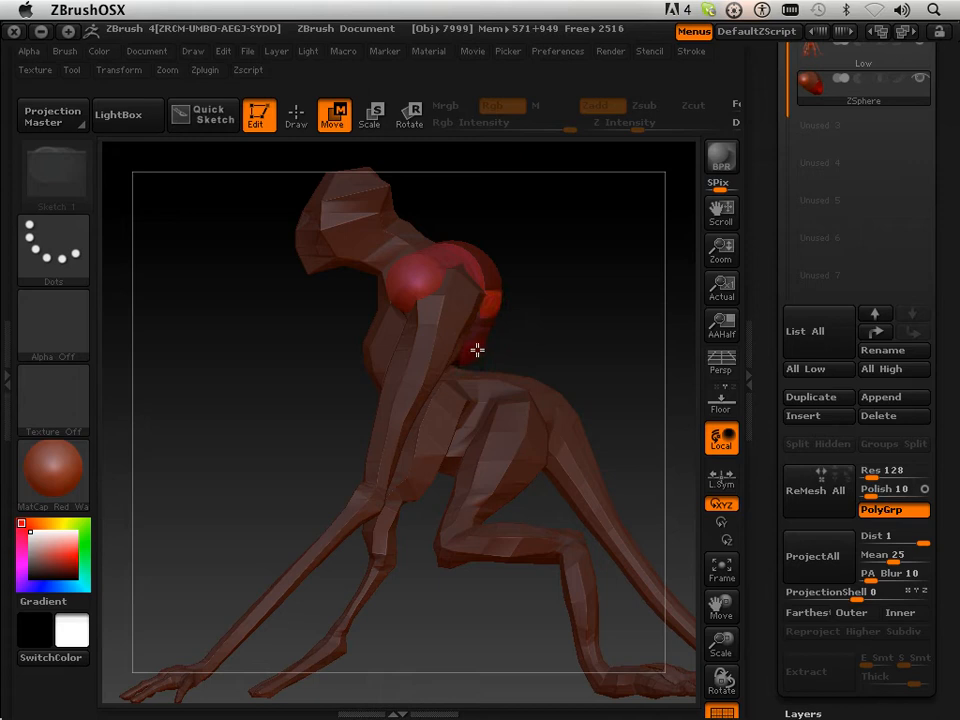
Enlarge the lower-back ZSphere and preview the adaptive skin of the ZSphere chain
left_click_drag(562, 321, 455, 326)
left_click(378, 124)
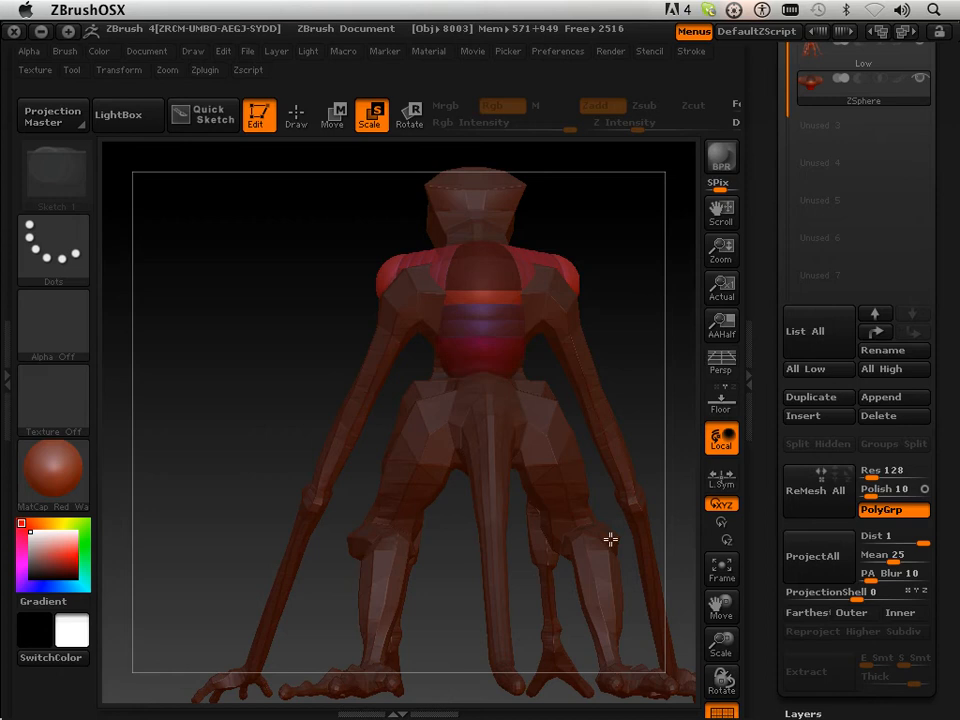
left_click_drag(240, 372, 362, 336)
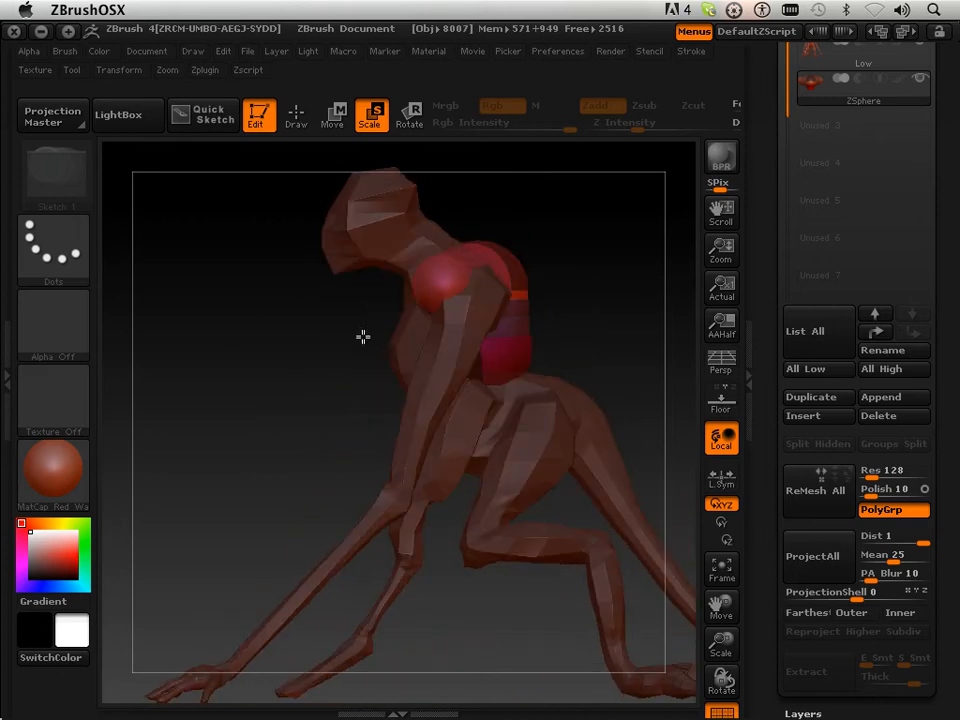
mouse_move(246, 369)
left_mouse_down()
mouse_move(338, 348)
mouse_move(257, 270)
mouse_move(186, 289)
mouse_move(210, 264)
left_mouse_up()
key("e")
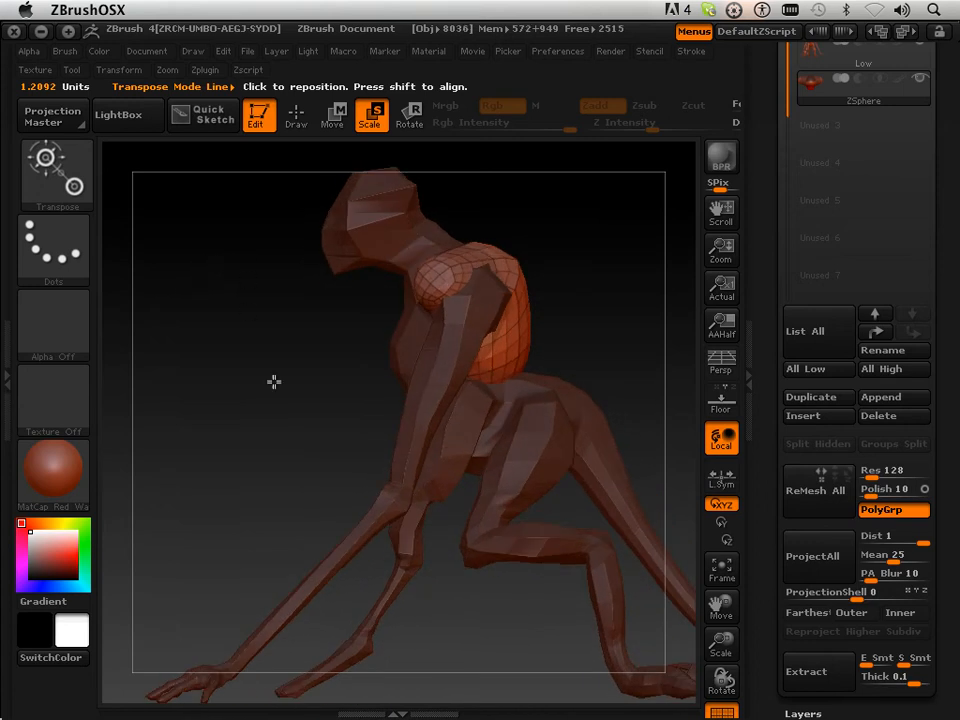
left_click_drag(273, 381, 196, 452)
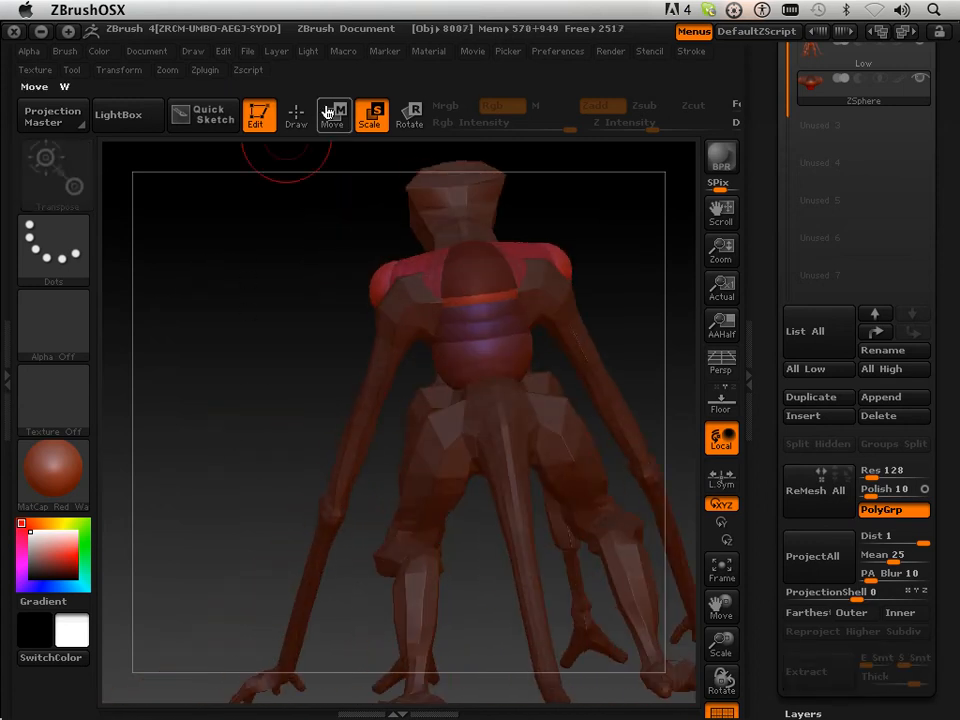
Move the mirrored shoulder ZSpheres back behind the shoulders and preview the adaptive skin from several sides
left_click(330, 114)
left_click_drag(405, 313, 475, 292)
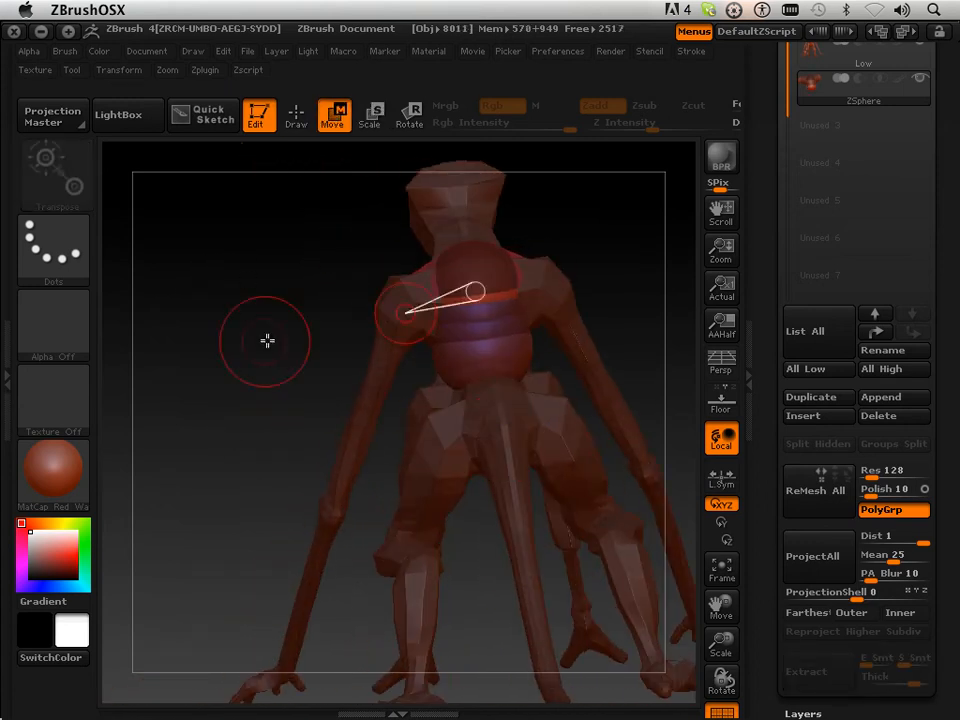
left_click_drag(267, 341, 403, 313)
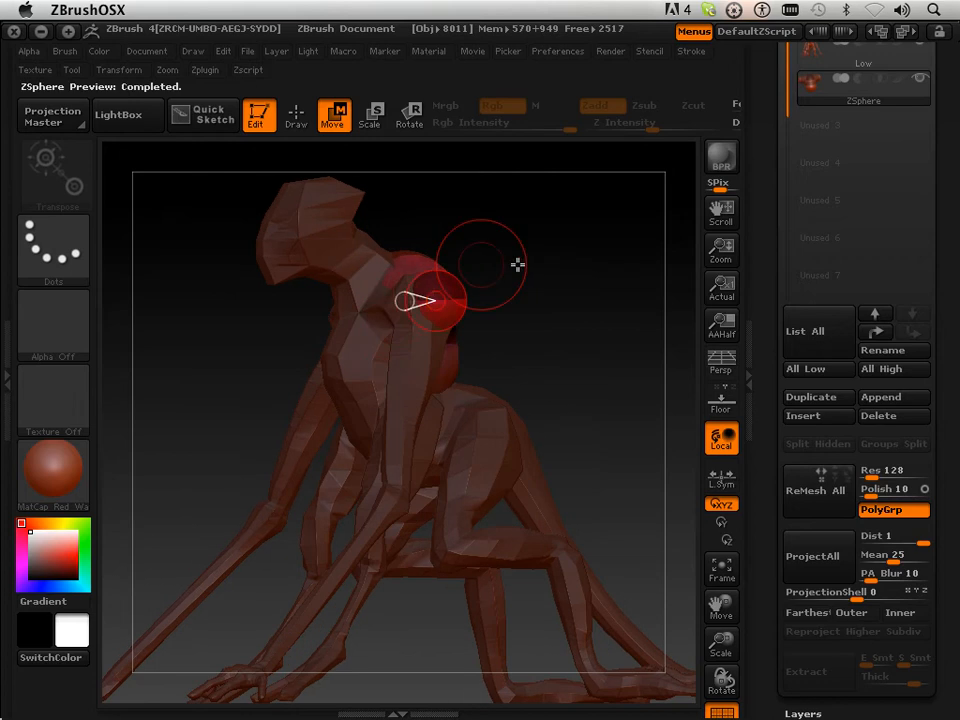
left_click_drag(517, 264, 285, 246)
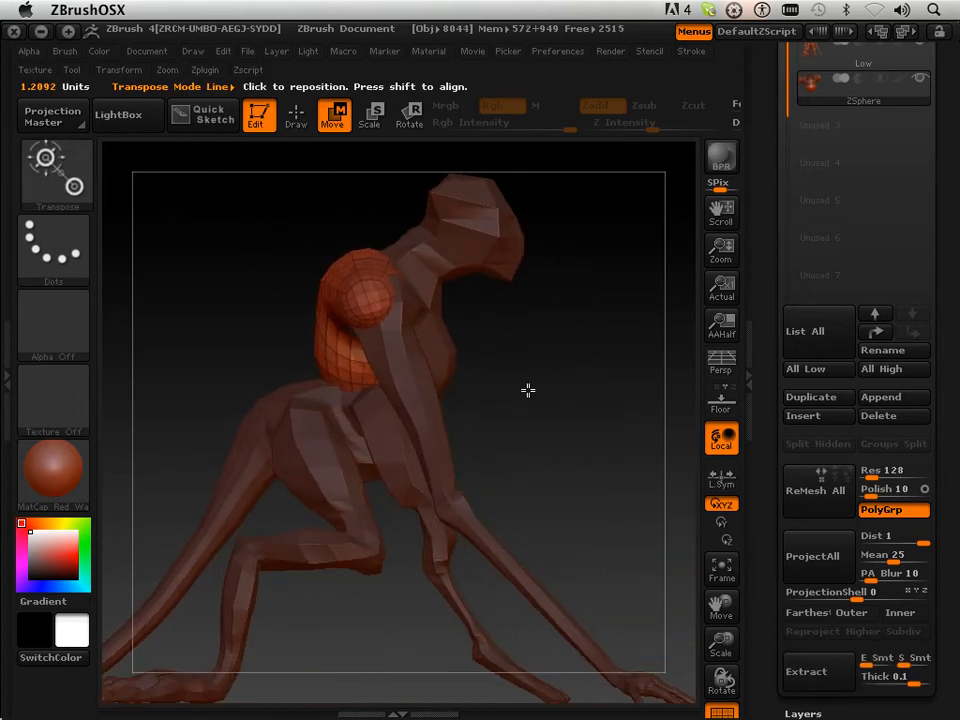
mouse_move(528, 390)
left_mouse_down()
mouse_move(422, 407)
mouse_move(420, 394)
left_mouse_up()
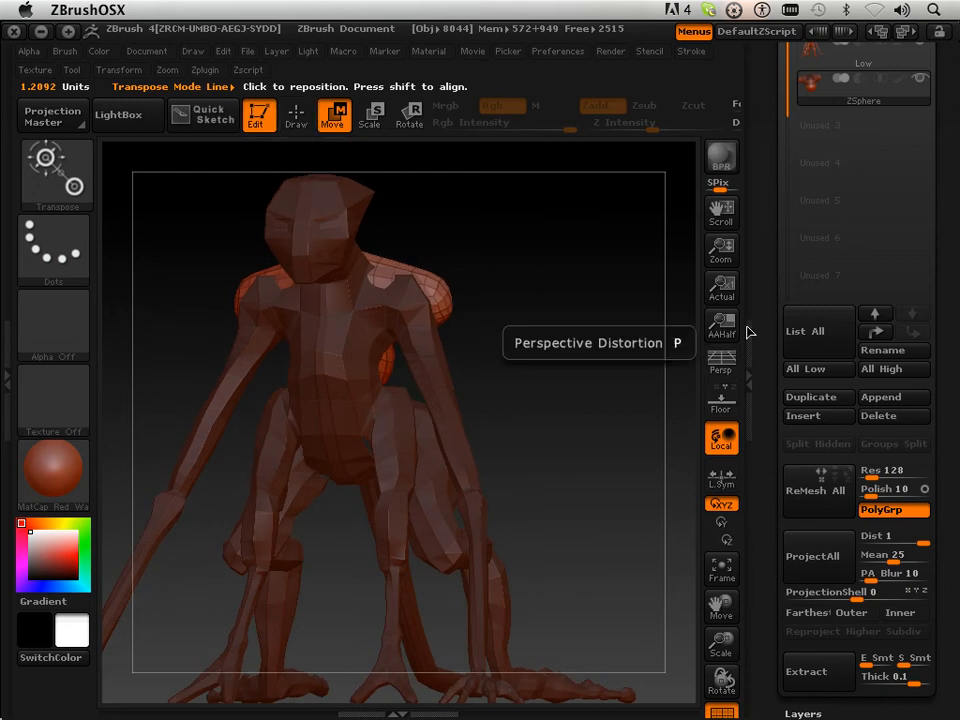
Convert the ZSphere subtool's skin into a PolyMesh3D tool
scroll(770, 291, "up", 5)
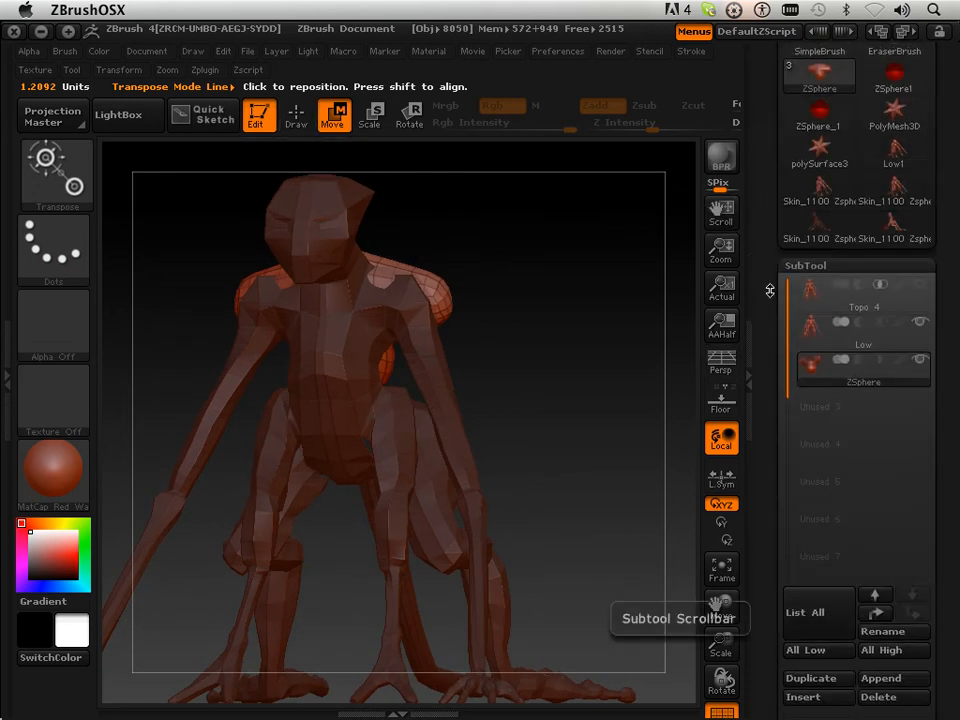
scroll(776, 320, "up", 5)
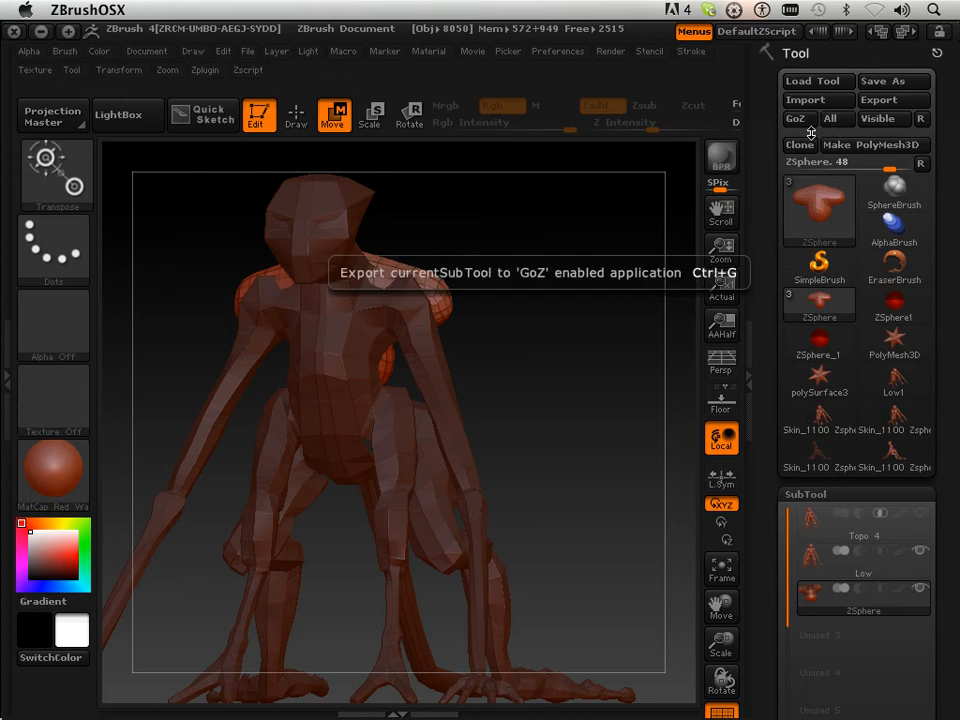
left_click(838, 146)
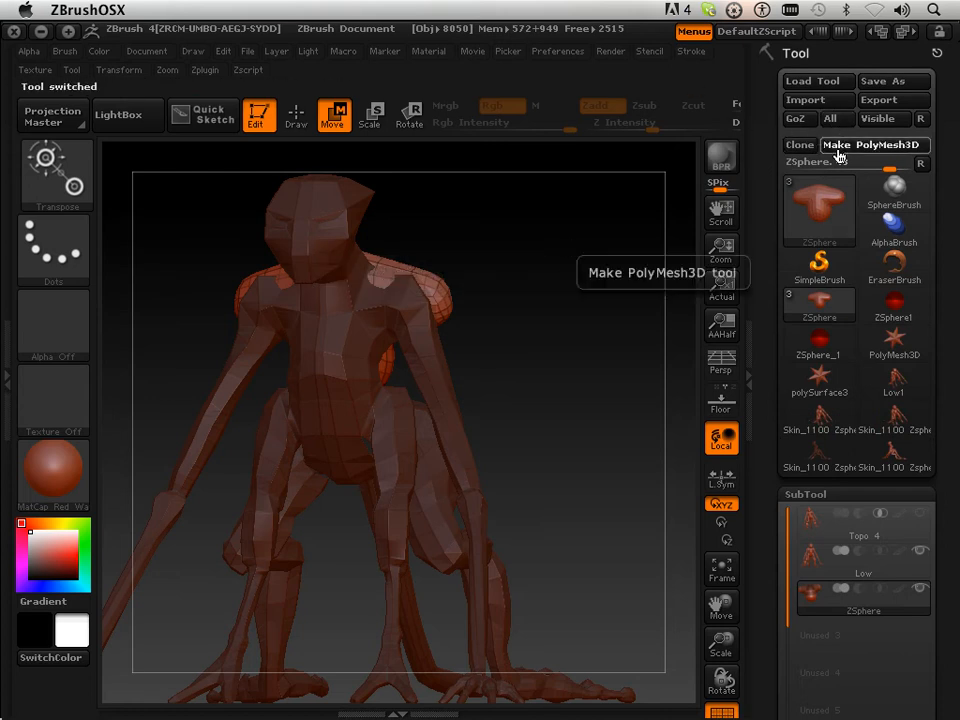
left_click(885, 456)
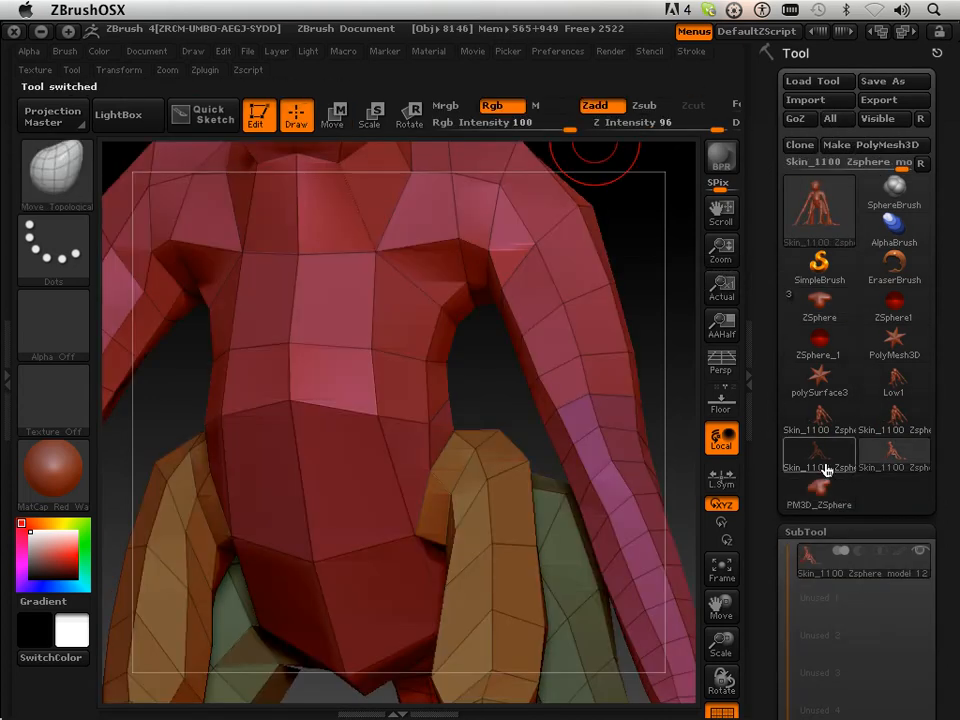
left_click(884, 397)
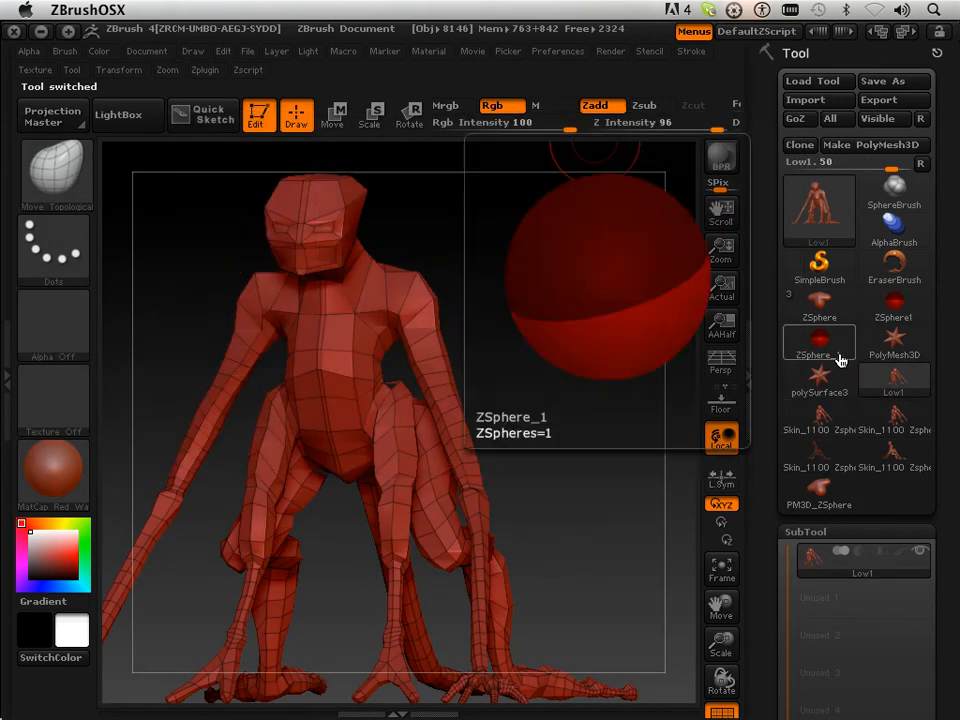
left_click(820, 315)
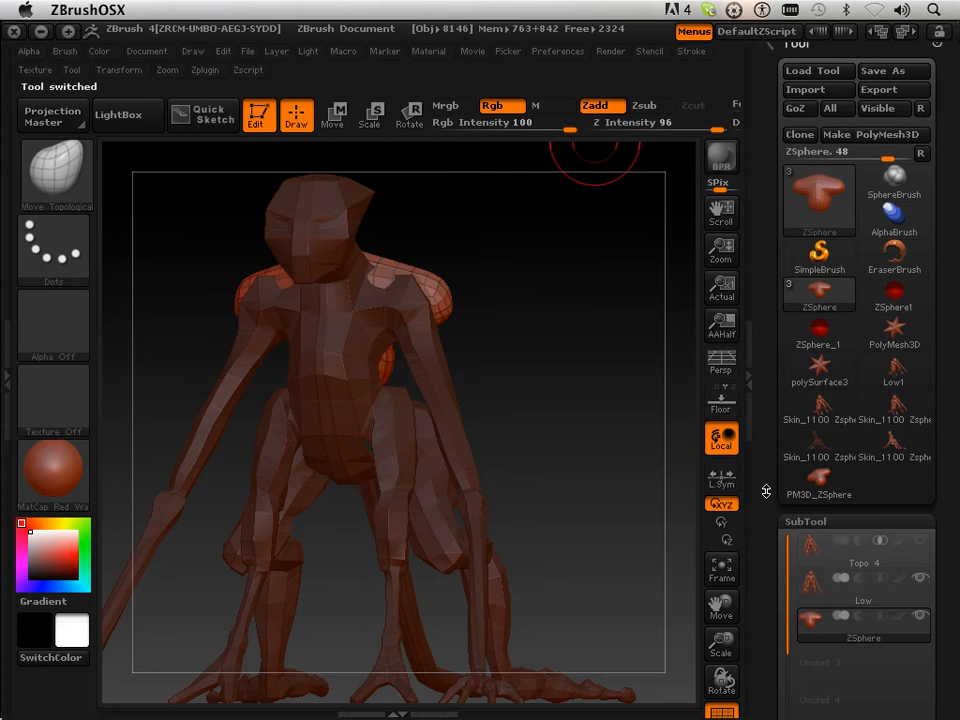
Append the PM3D_ZSphere polymesh to the creature as a new subtool
scroll(782, 512, "down", 5)
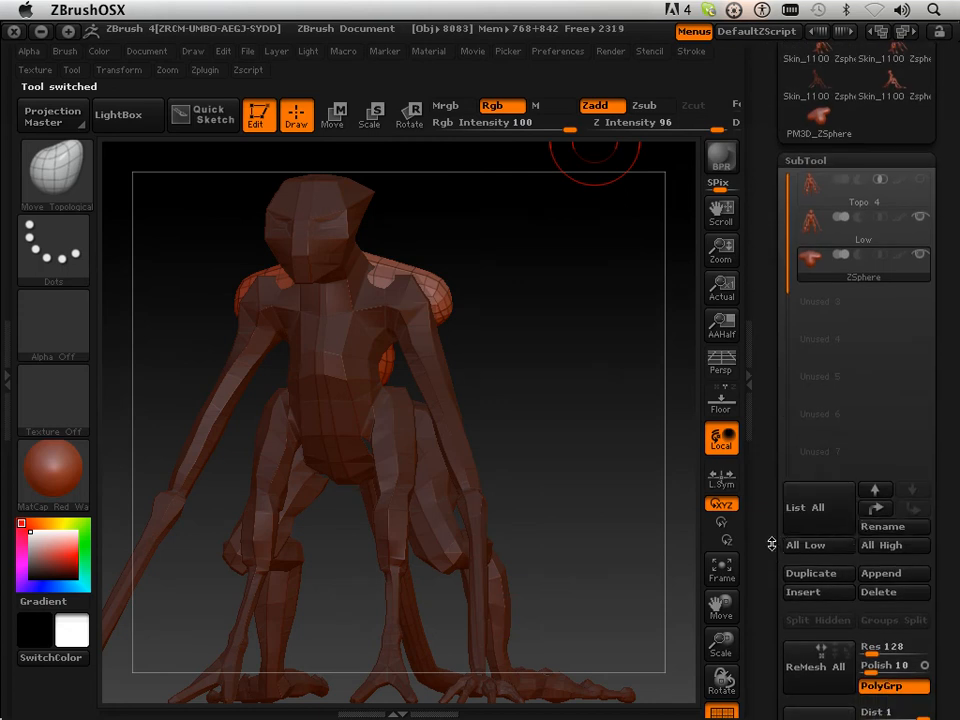
scroll(771, 543, "down", 4)
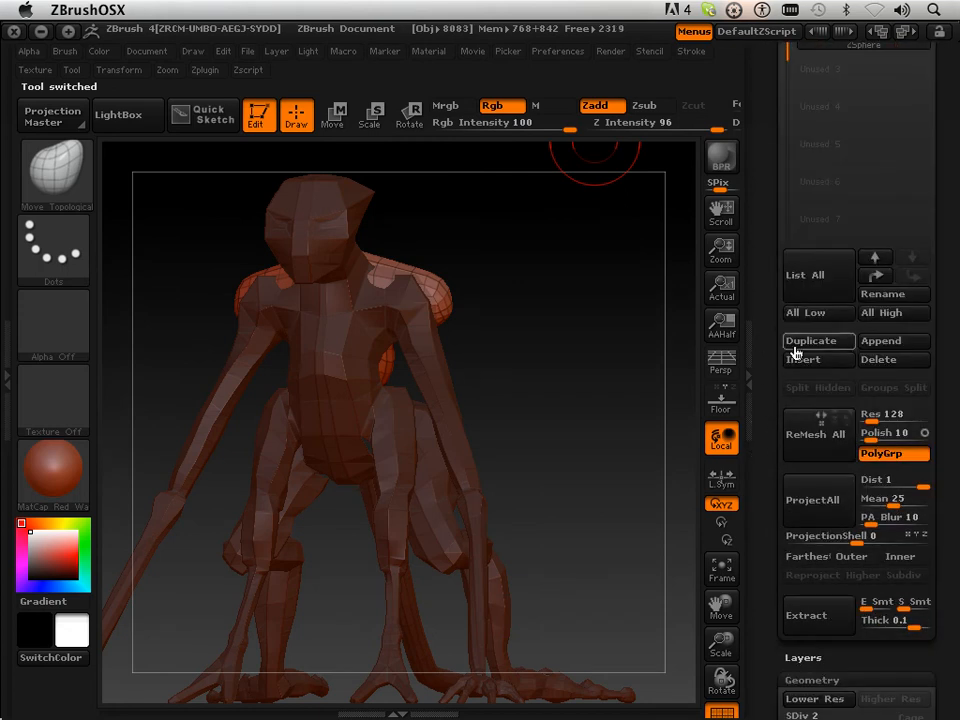
left_click(869, 341)
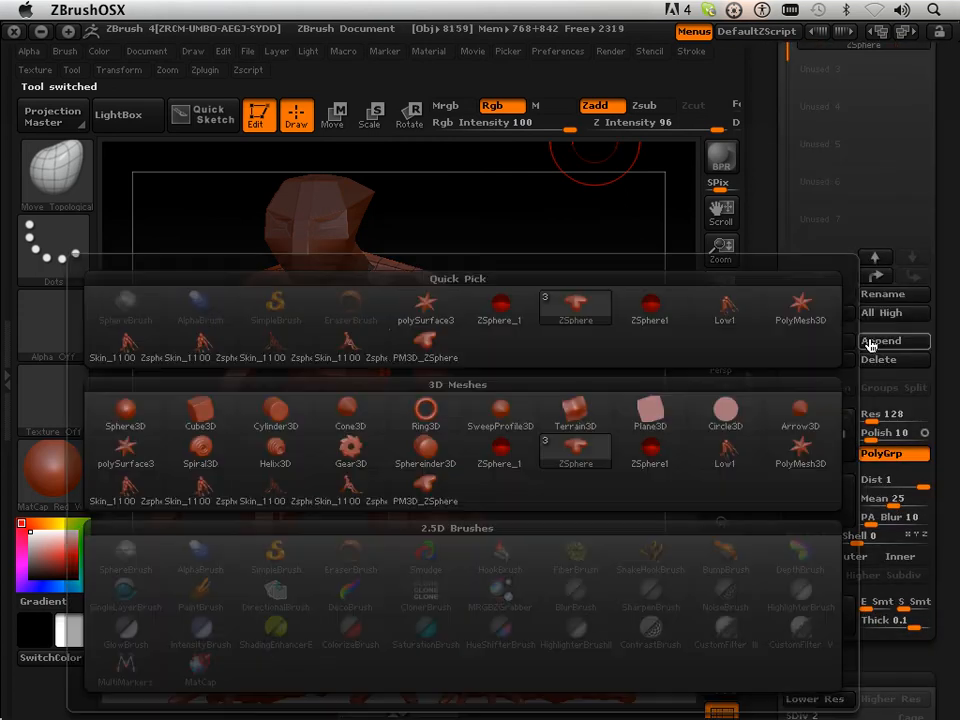
left_click(445, 352)
left_click_drag(546, 274, 641, 208)
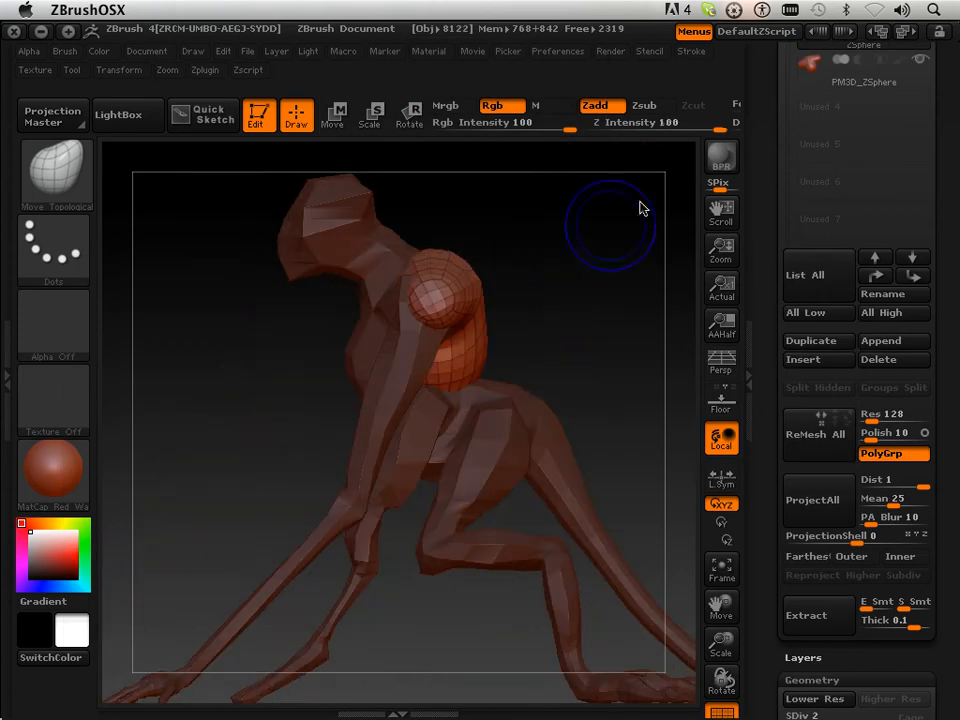
Hide every subtool except the active ZSphere, and make the Low body visible again
left_click_drag(765, 93, 765, 184)
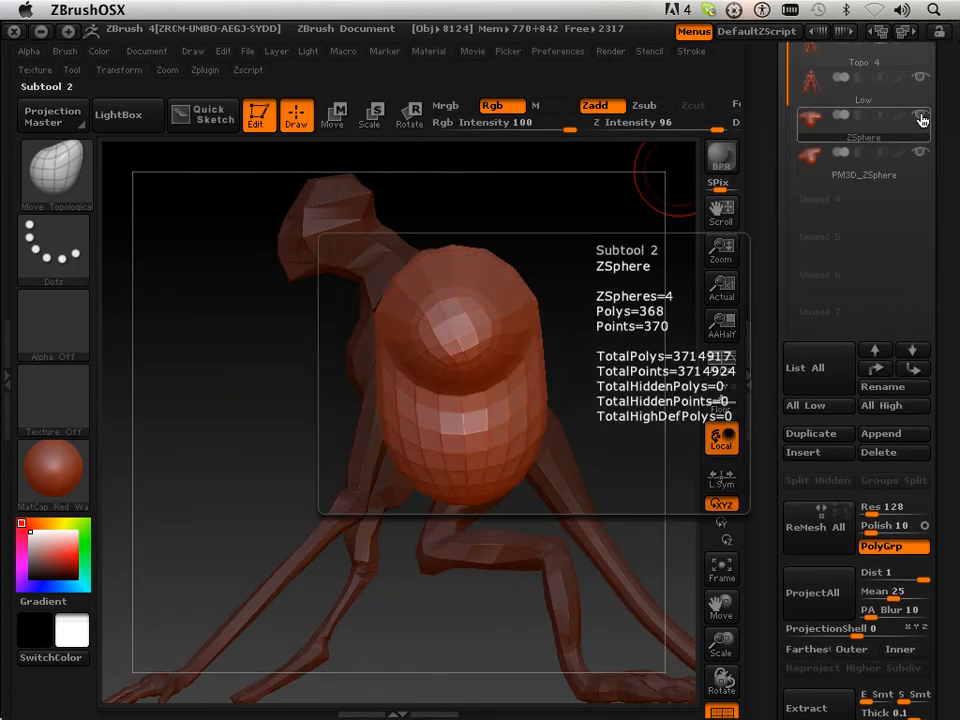
left_click(921, 118)
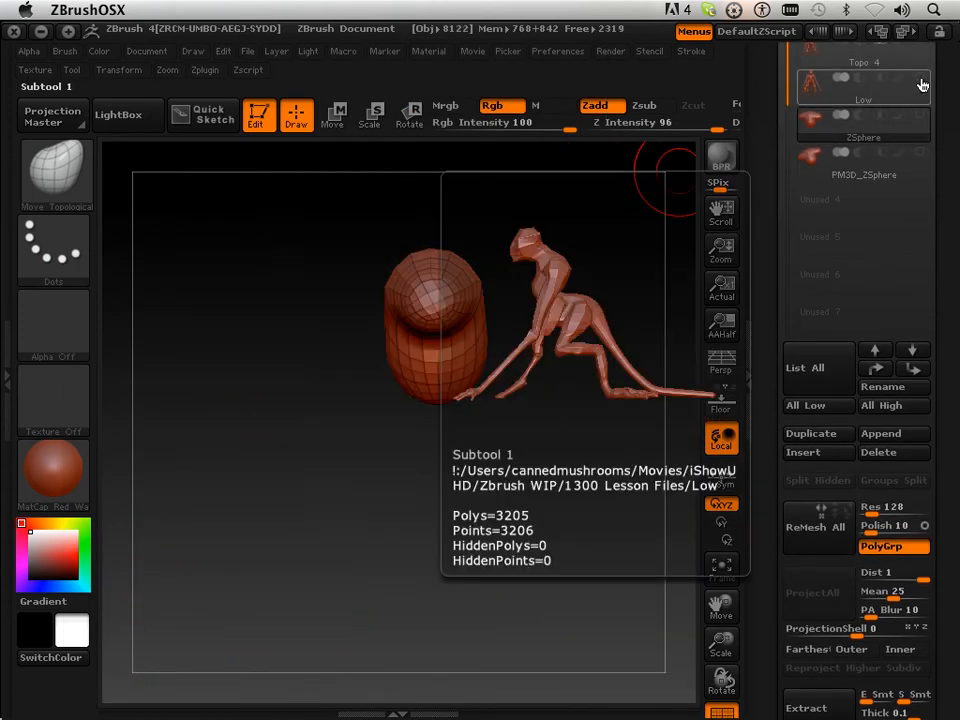
left_click(921, 85)
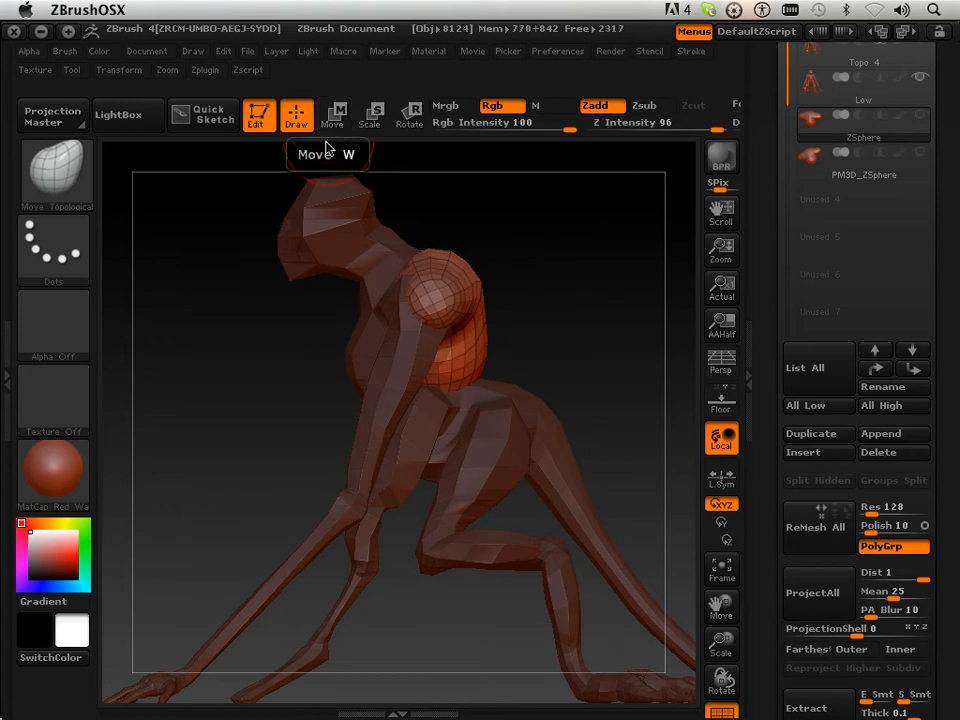
Pull the previewed ZSphere skin forward over both of the creature's shoulders with the Move Topological brush
left_click(126, 70)
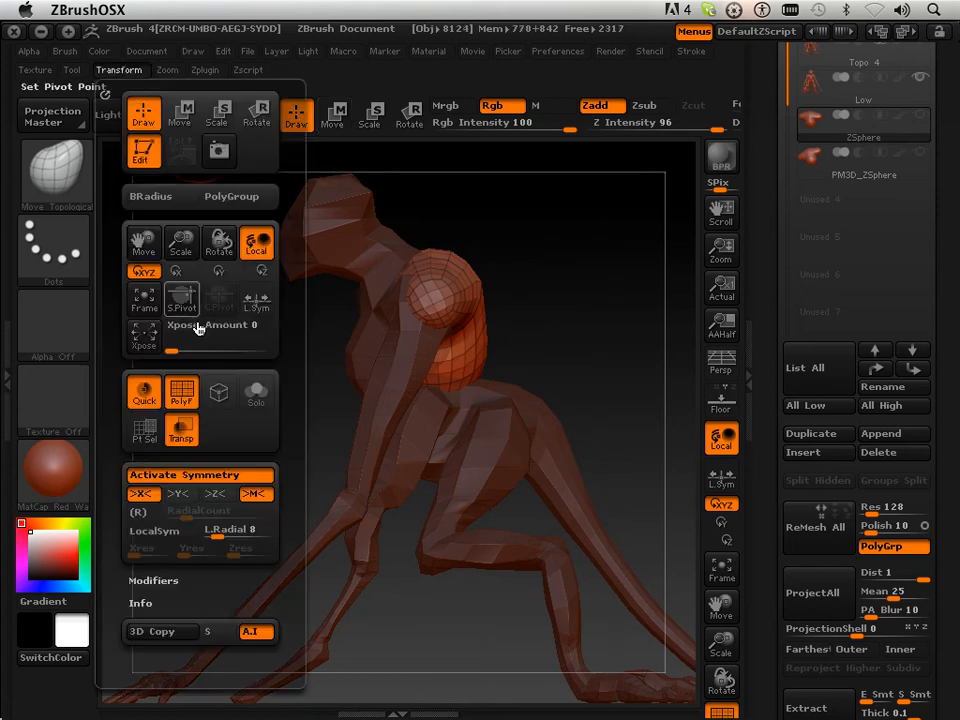
left_click(190, 311)
left_click_drag(560, 288, 602, 294)
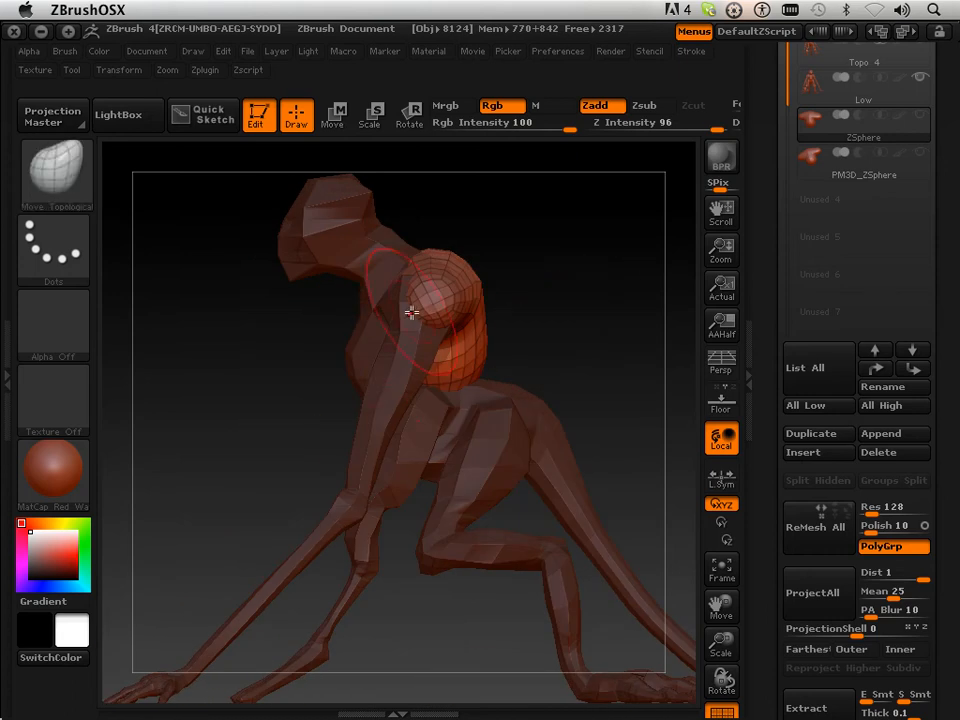
left_click_drag(246, 399, 392, 285)
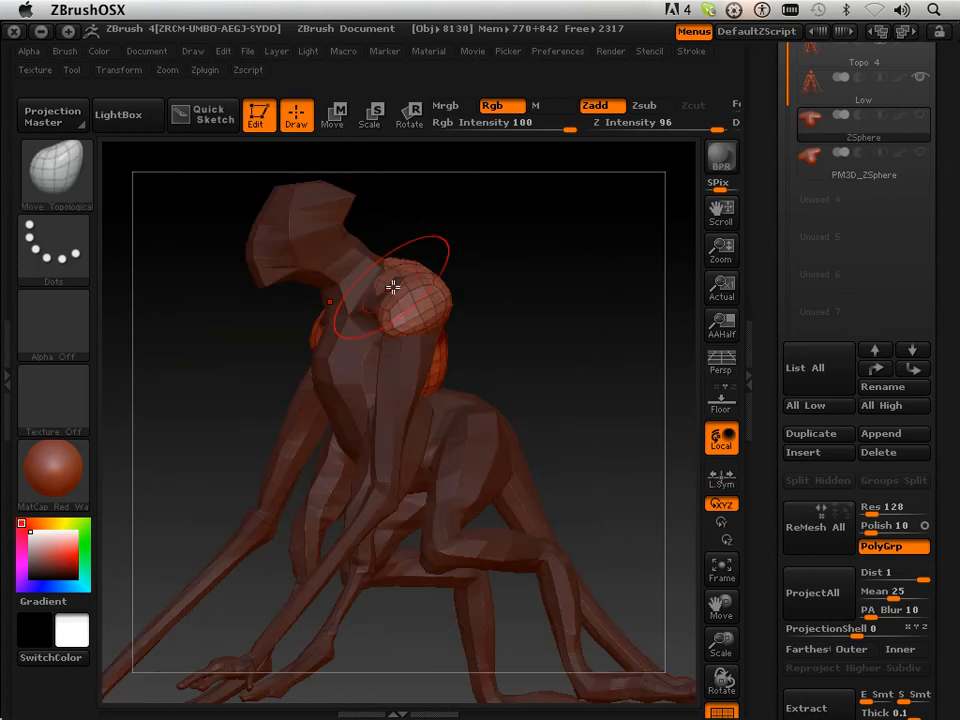
mouse_move(208, 424)
left_mouse_down()
mouse_move(281, 390)
mouse_move(540, 347)
mouse_move(457, 379)
left_mouse_up()
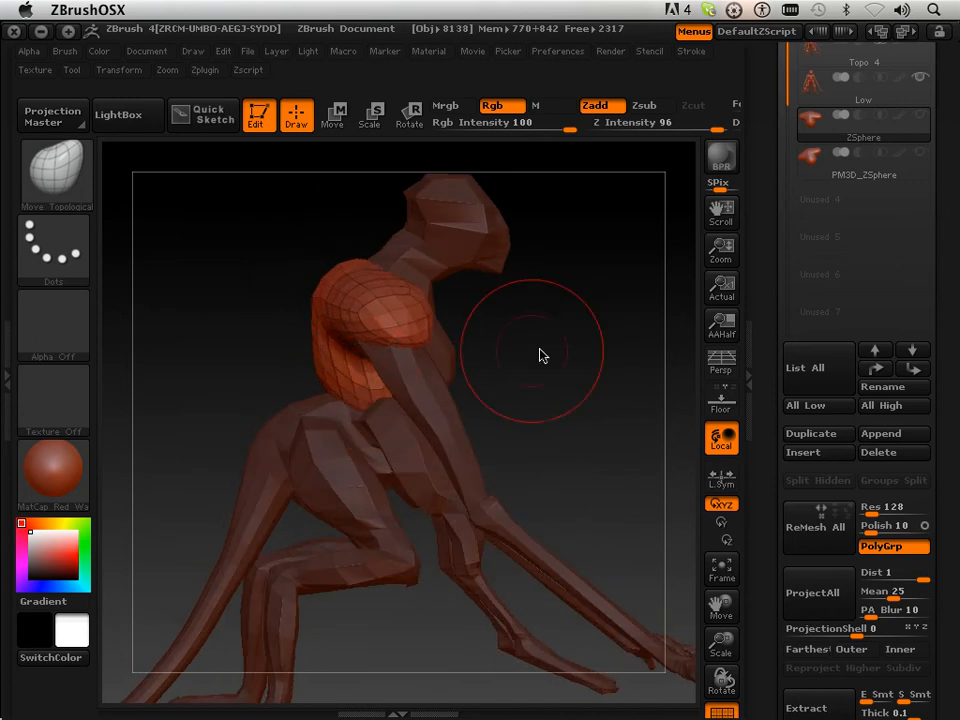
Stretch the front of the previewed ZSphere skin out over the chest and adjust its shape from several sides
mouse_move(540, 355)
left_mouse_down()
mouse_move(489, 356)
mouse_move(482, 343)
mouse_move(594, 343)
mouse_move(482, 311)
left_mouse_up()
mouse_move(453, 353)
left_mouse_down()
mouse_move(356, 392)
mouse_move(508, 371)
mouse_move(630, 259)
mouse_move(478, 373)
mouse_move(465, 370)
left_mouse_up()
left_click_drag(533, 310, 611, 332)
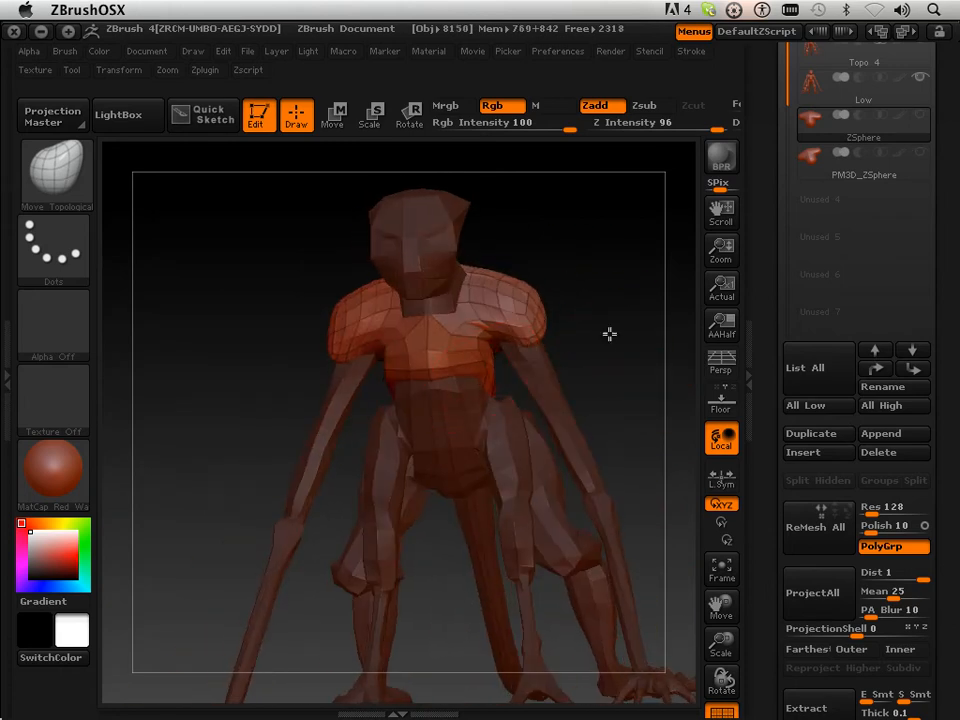
mouse_move(485, 389)
left_mouse_down()
mouse_move(473, 397)
mouse_move(568, 354)
mouse_move(525, 359)
mouse_move(572, 394)
mouse_move(545, 402)
left_mouse_up()
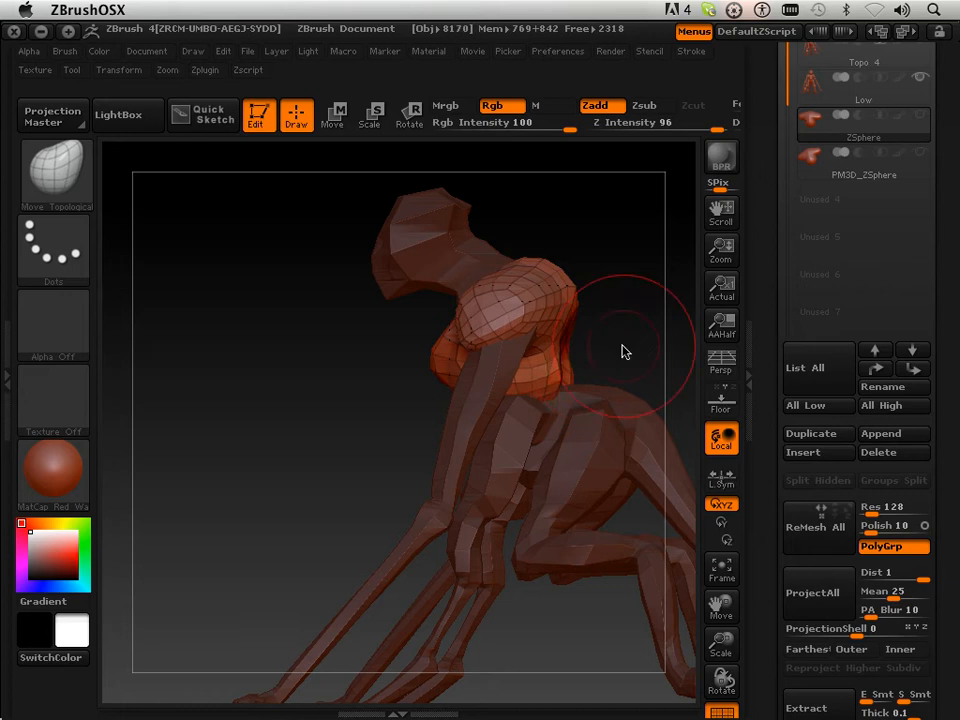
mouse_move(622, 351)
left_mouse_down()
mouse_move(577, 359)
mouse_move(599, 379)
left_mouse_up()
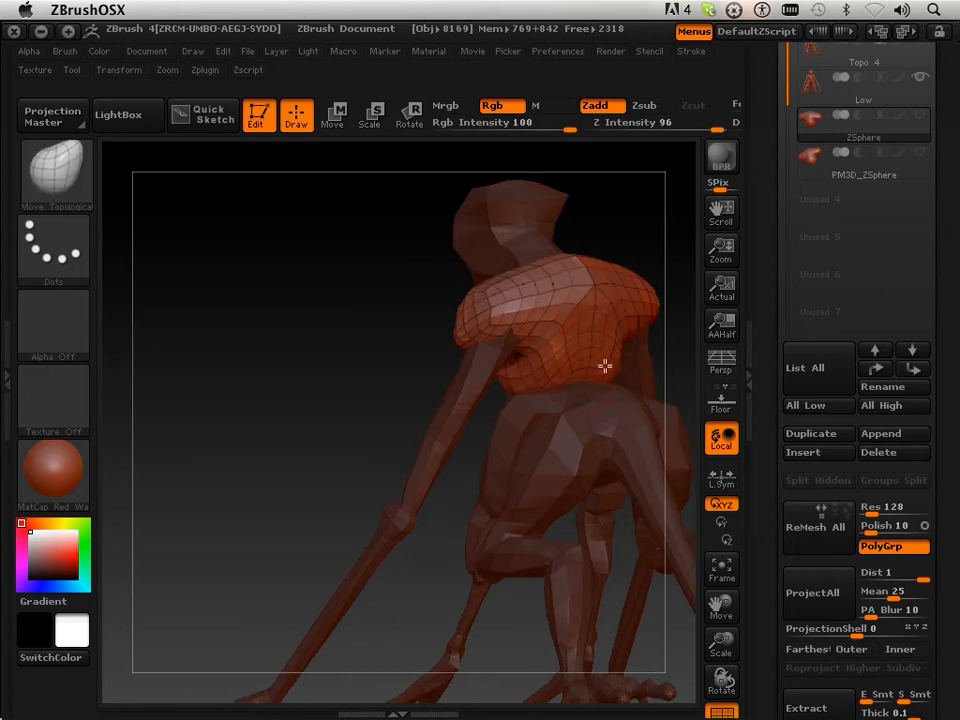
mouse_move(346, 388)
left_mouse_down()
mouse_move(493, 343)
mouse_move(490, 354)
mouse_move(493, 334)
mouse_move(476, 306)
mouse_move(435, 336)
mouse_move(528, 312)
mouse_move(621, 304)
left_mouse_up()
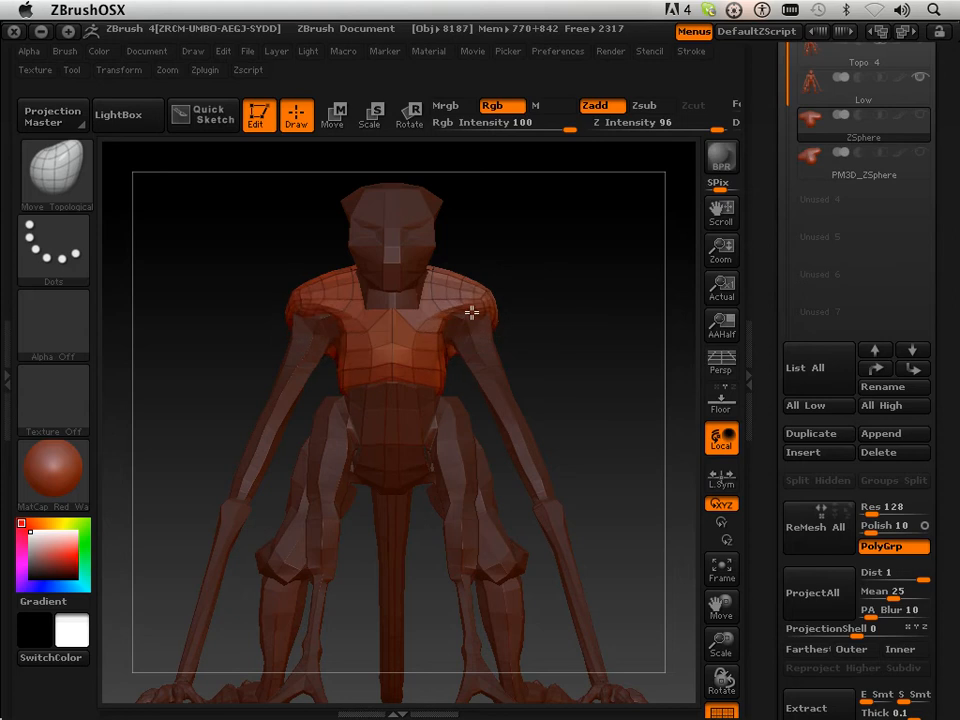
left_click_drag(572, 322, 540, 304)
Check the geometry options available for the ZSphere skin preview and return to the plain ZSphere display
scroll(780, 360, "down", 5)
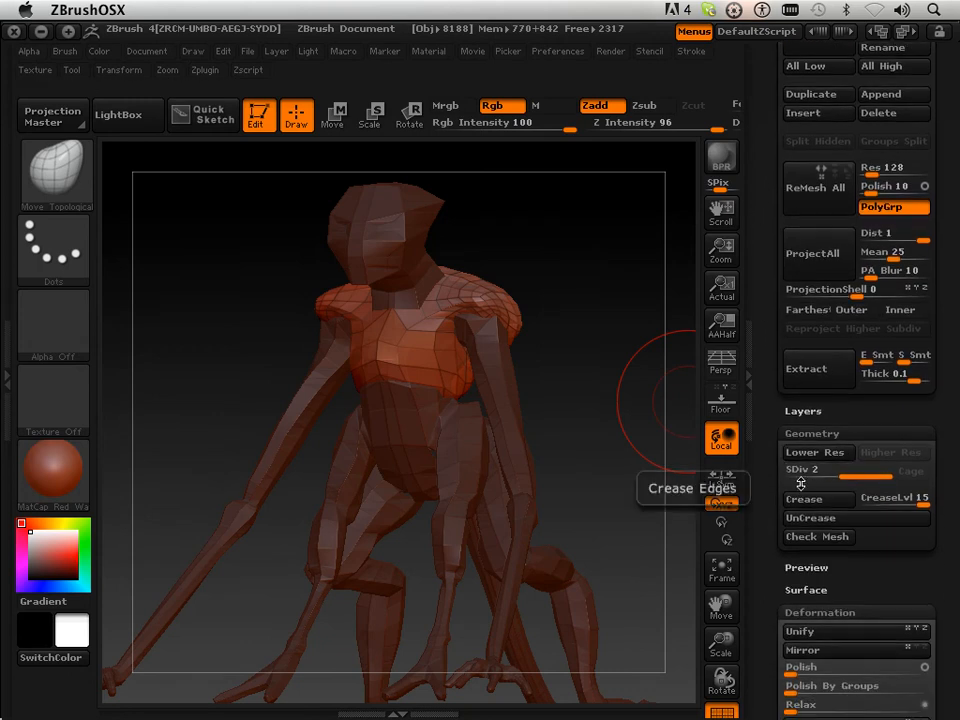
scroll(765, 460, "down", 4)
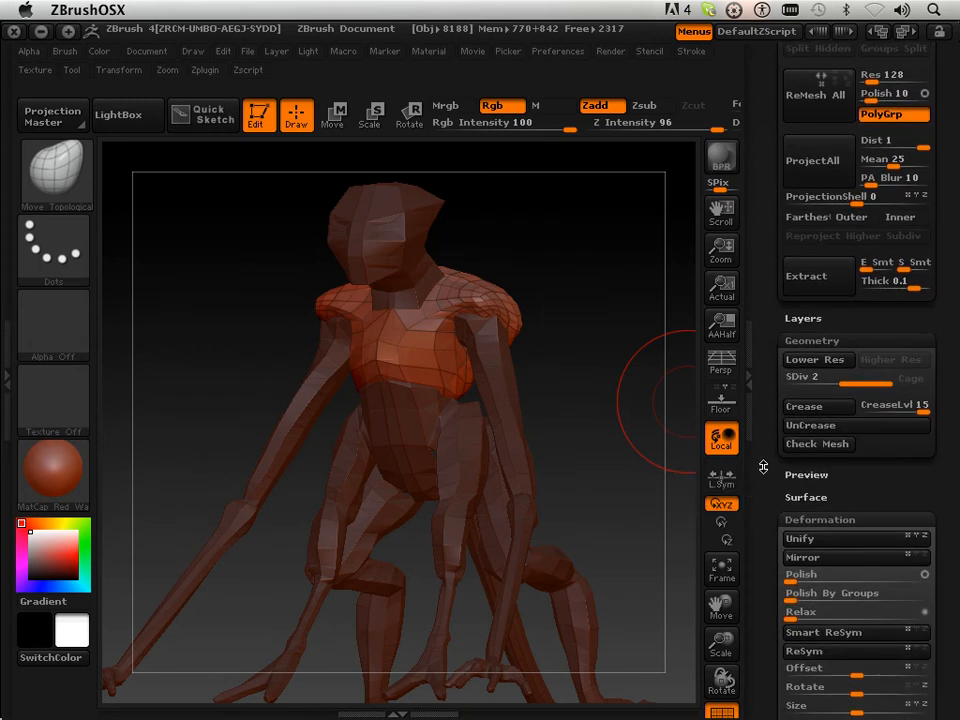
scroll(798, 282, "down", 1)
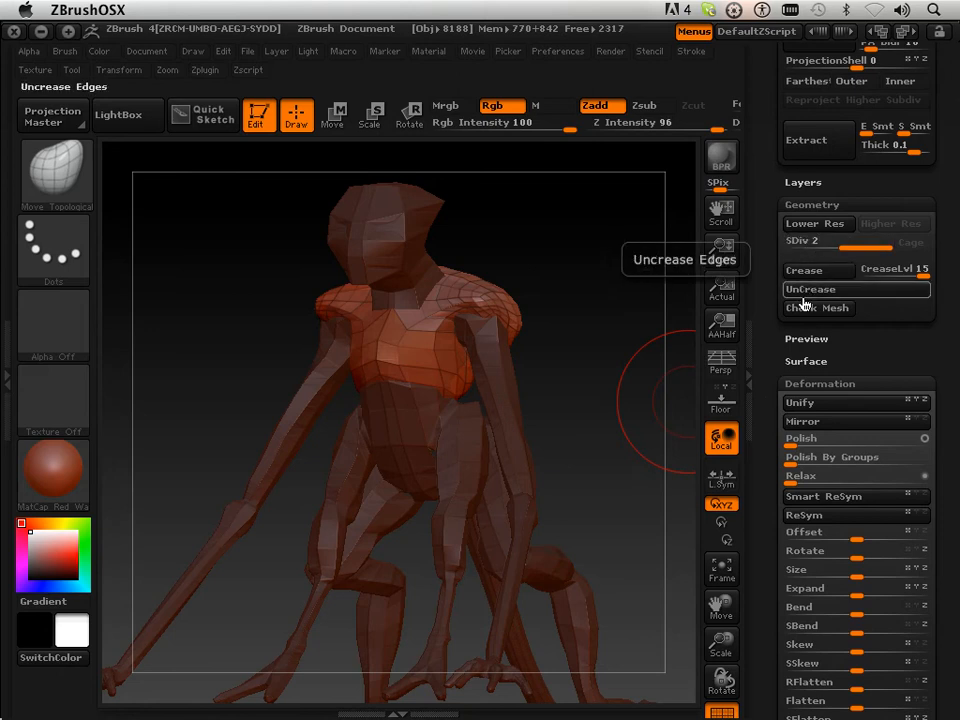
scroll(773, 380, "up", 12)
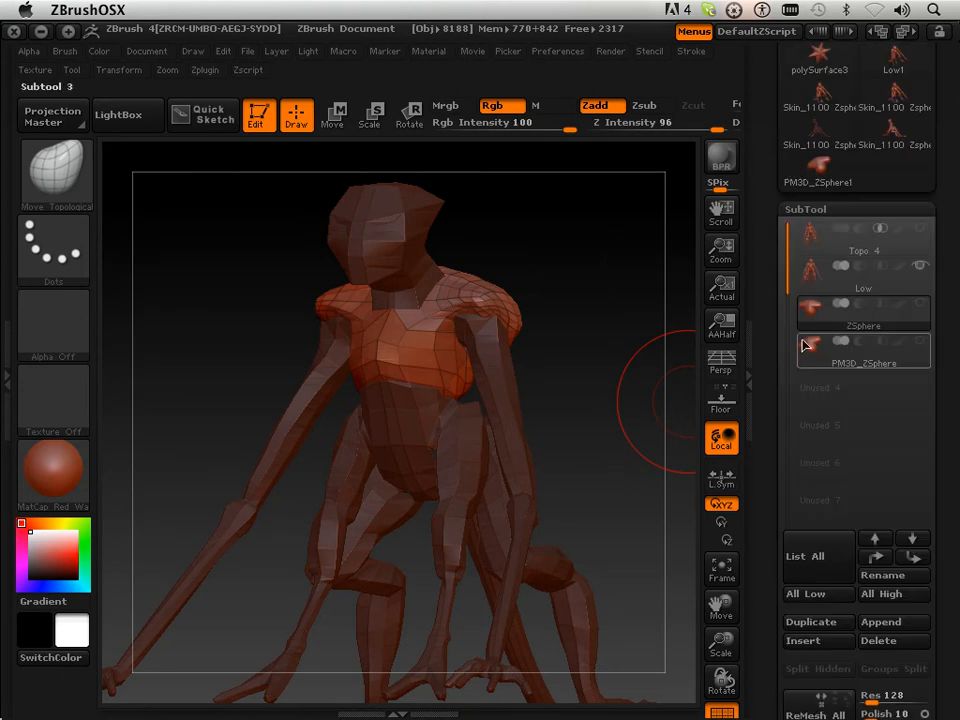
key("a")
key("a")
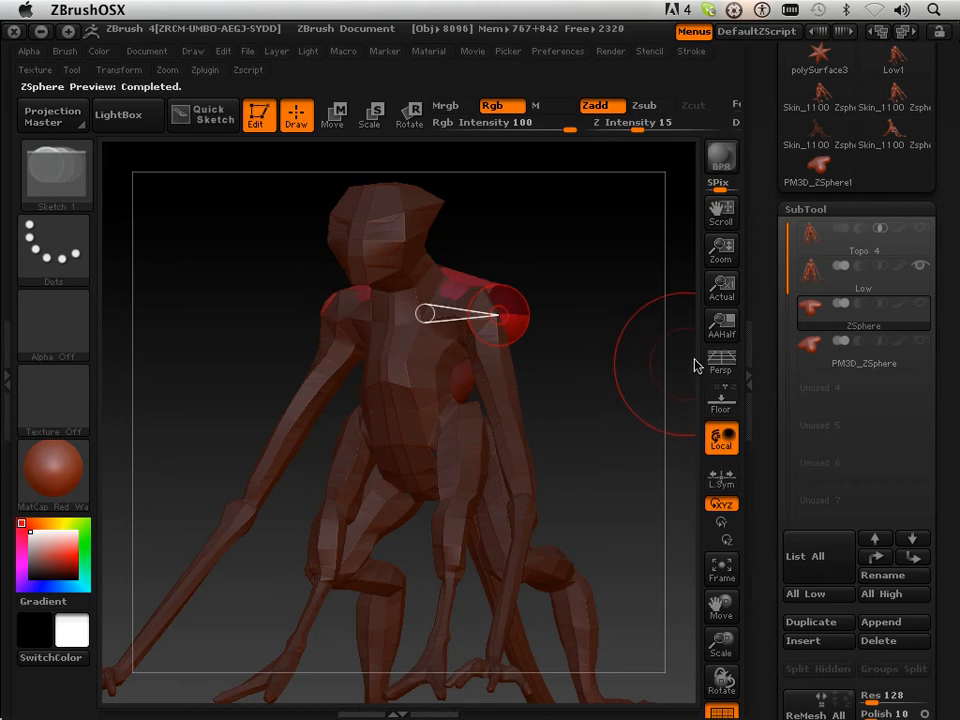
Make PM3D_ZSphere the active subtool and activate symmetry for it
left_click(822, 358)
left_click_drag(584, 337, 581, 330)
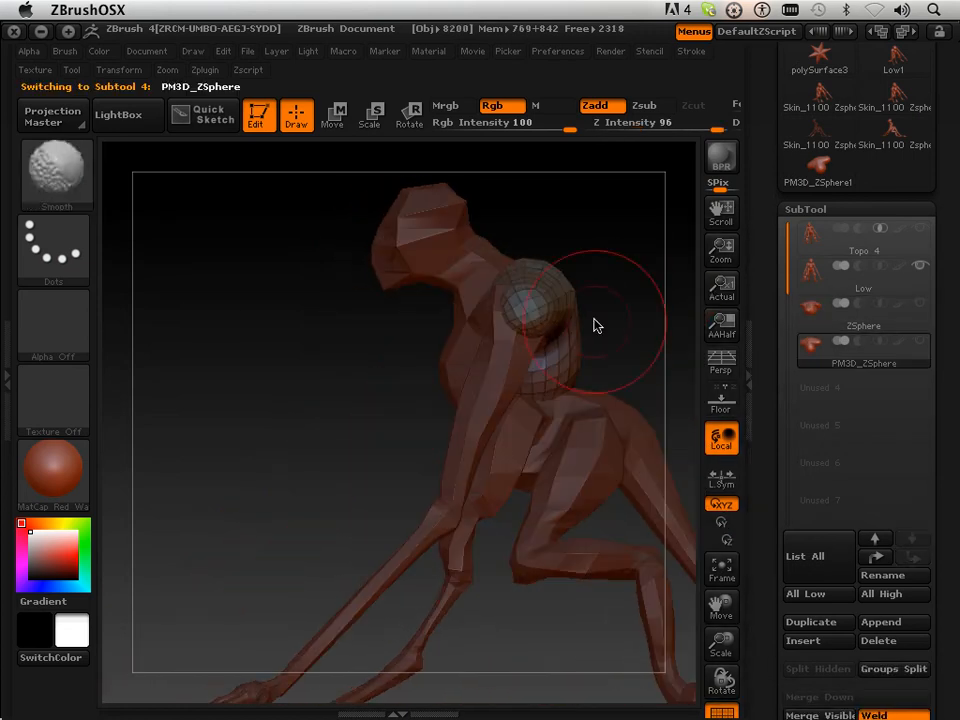
mouse_move(491, 326)
left_mouse_down()
mouse_move(362, 394)
mouse_move(486, 364)
mouse_move(487, 328)
left_mouse_up()
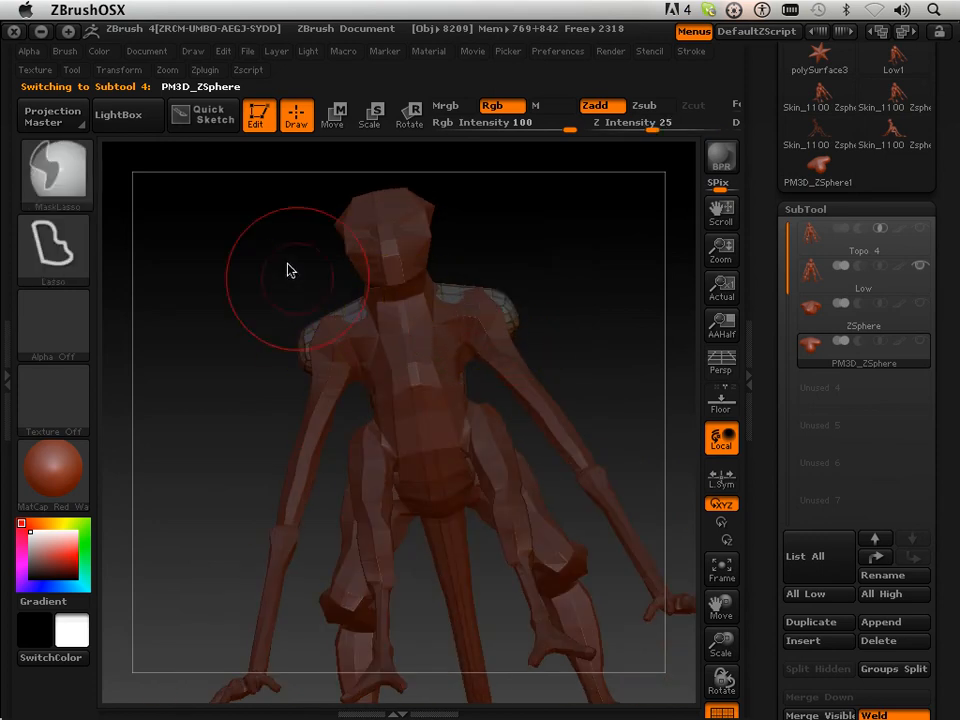
left_click(119, 71)
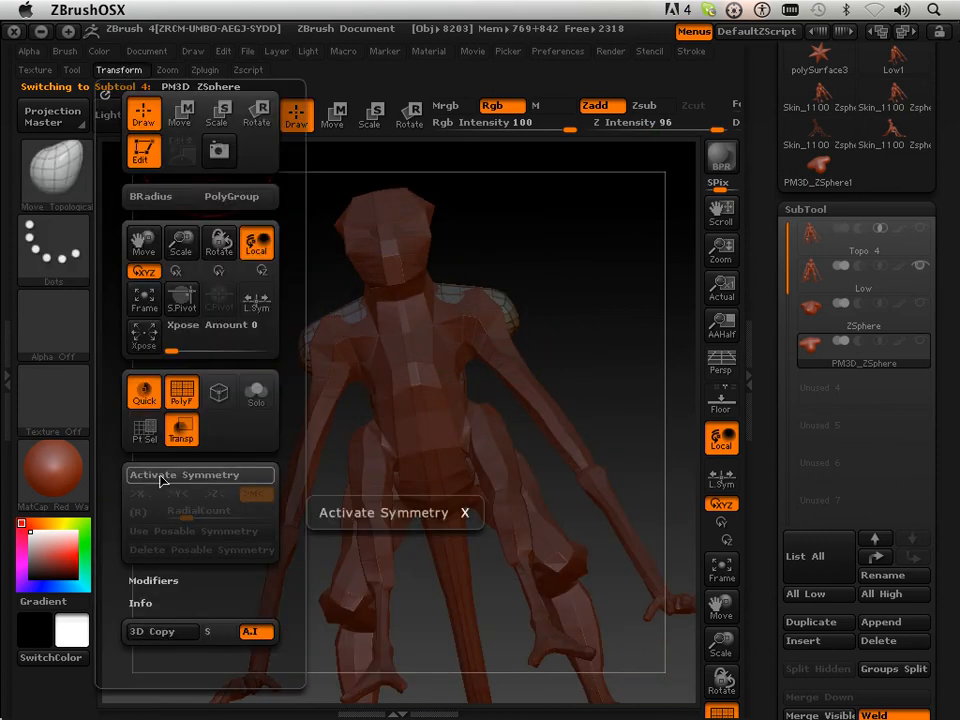
mouse_move(489, 274)
left_mouse_down()
mouse_move(562, 272)
mouse_move(493, 326)
mouse_move(493, 311)
mouse_move(508, 332)
mouse_move(504, 276)
mouse_move(540, 268)
mouse_move(508, 231)
mouse_move(547, 257)
left_mouse_up()
Pull the PM3D_ZSphere mesh up and forward over both shoulders with the Move Topological brush
mouse_move(422, 328)
left_mouse_down()
mouse_move(429, 360)
mouse_move(448, 330)
left_mouse_up()
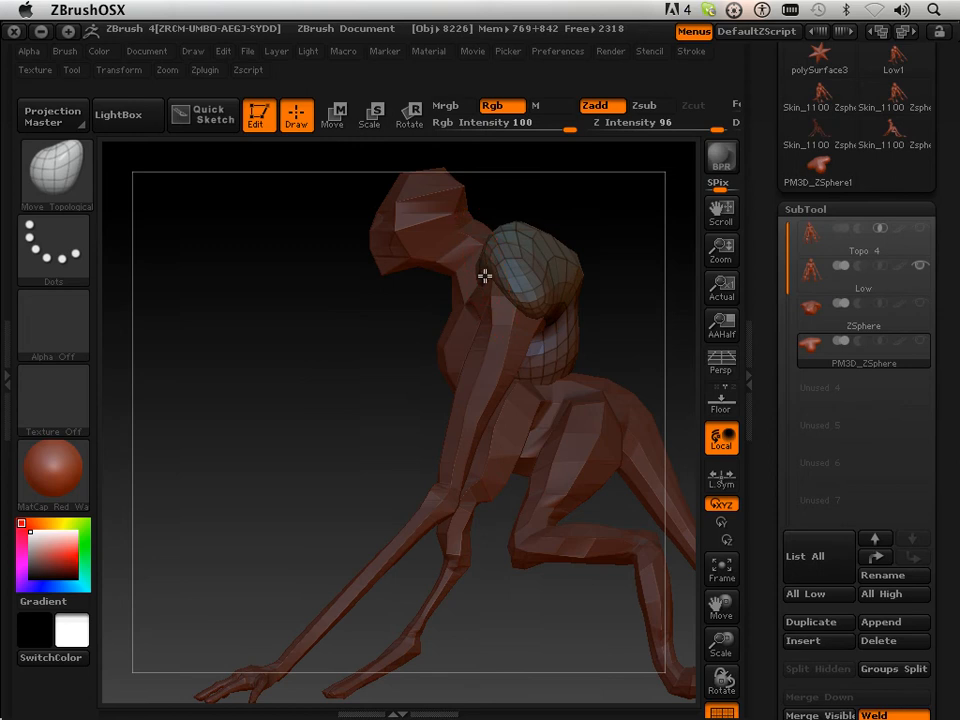
left_click_drag(485, 276, 466, 284)
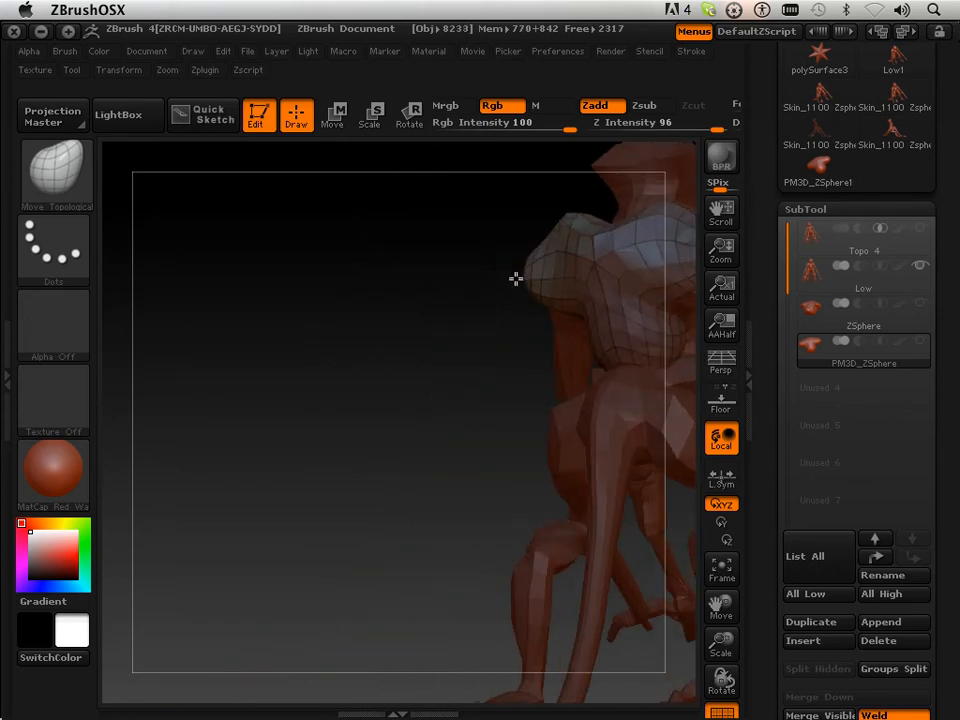
left_click_drag(516, 279, 617, 279)
left_click_drag(345, 349, 462, 316)
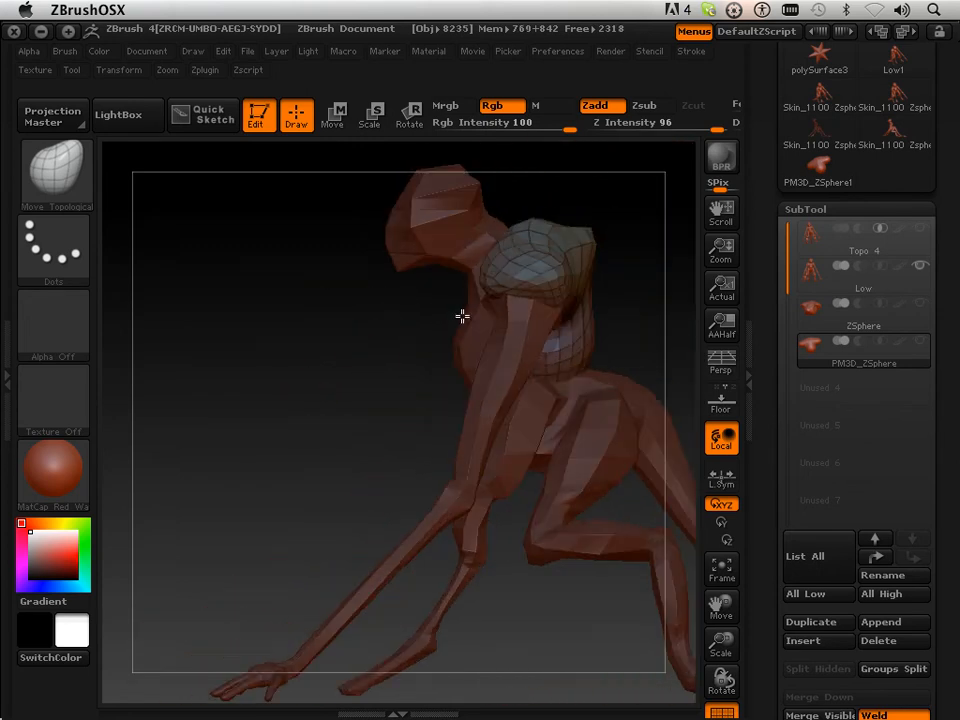
Pull the upper middle of the back mesh up into a raised peak behind the head
left_click_drag(552, 358, 478, 404)
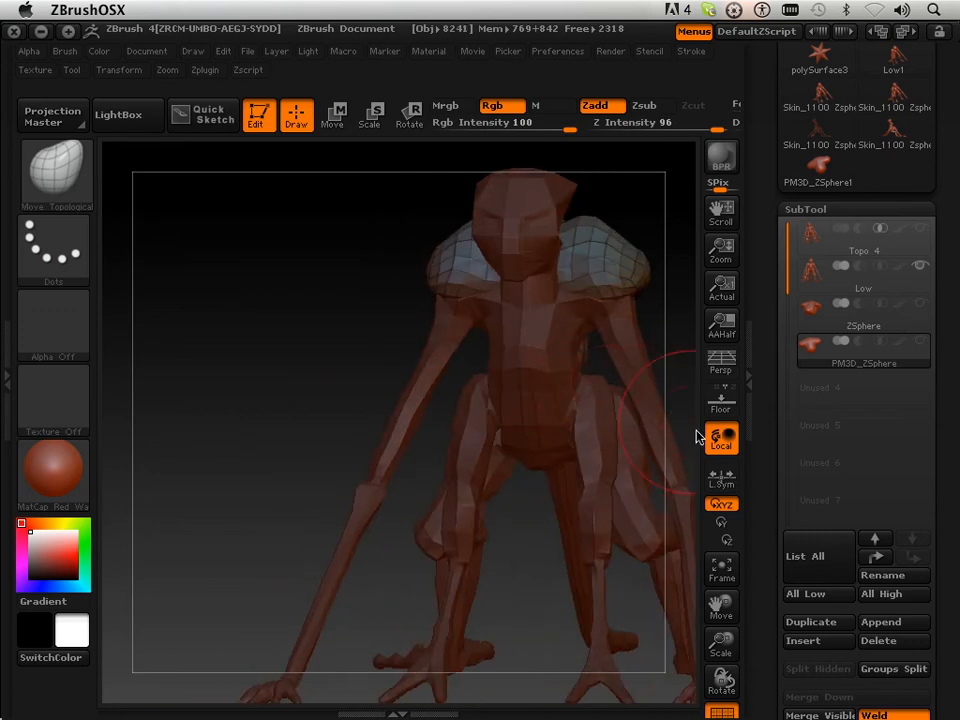
left_click_drag(684, 614, 497, 422)
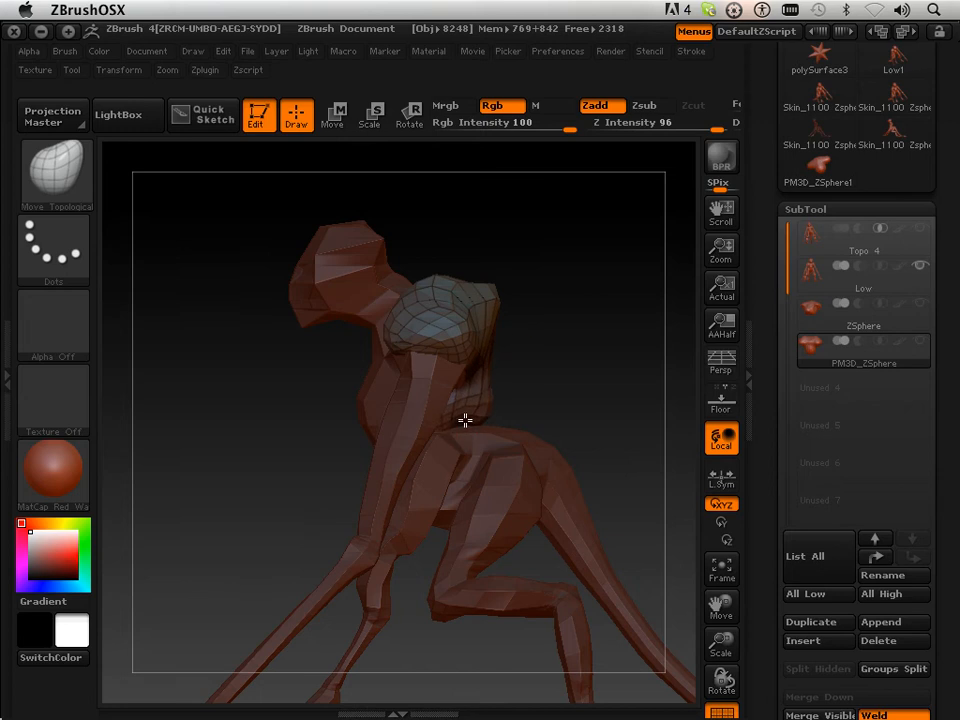
left_click_drag(464, 420, 499, 366)
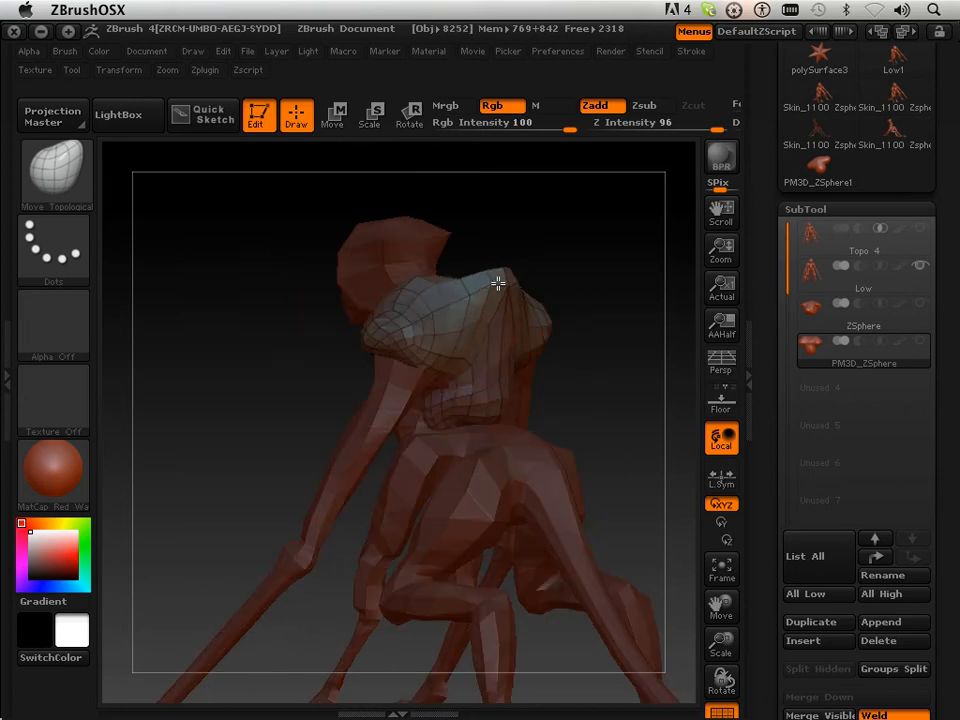
left_click_drag(491, 286, 480, 266)
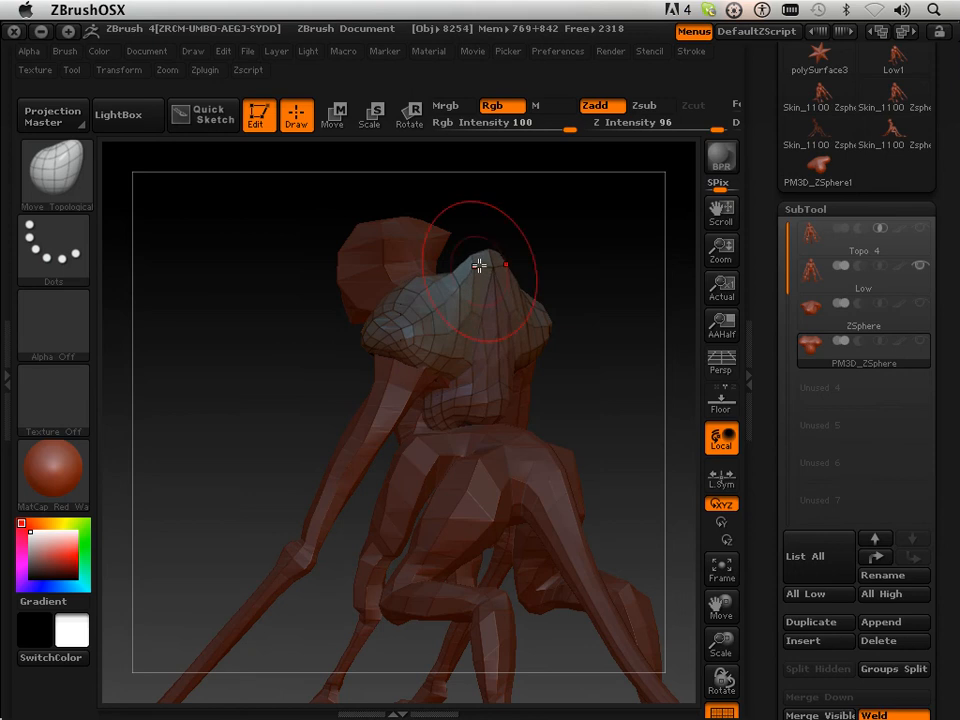
mouse_move(480, 266)
right_mouse_down()
mouse_move(482, 291)
mouse_move(587, 260)
right_mouse_up()
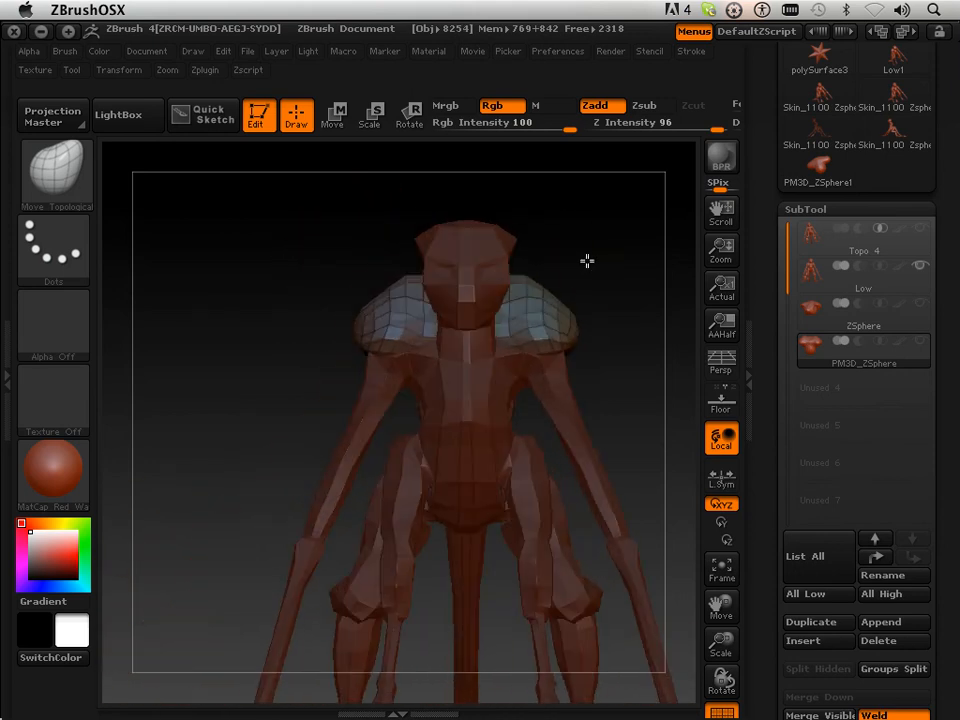
mouse_move(548, 342)
left_mouse_down()
mouse_move(527, 313)
mouse_move(580, 349)
mouse_move(568, 326)
mouse_move(527, 328)
mouse_move(613, 317)
mouse_move(625, 330)
left_mouse_up()
Divide the back-and-shoulder mesh once to subdivision level 2 and inspect it from the front and side
scroll(762, 583, "down", 10)
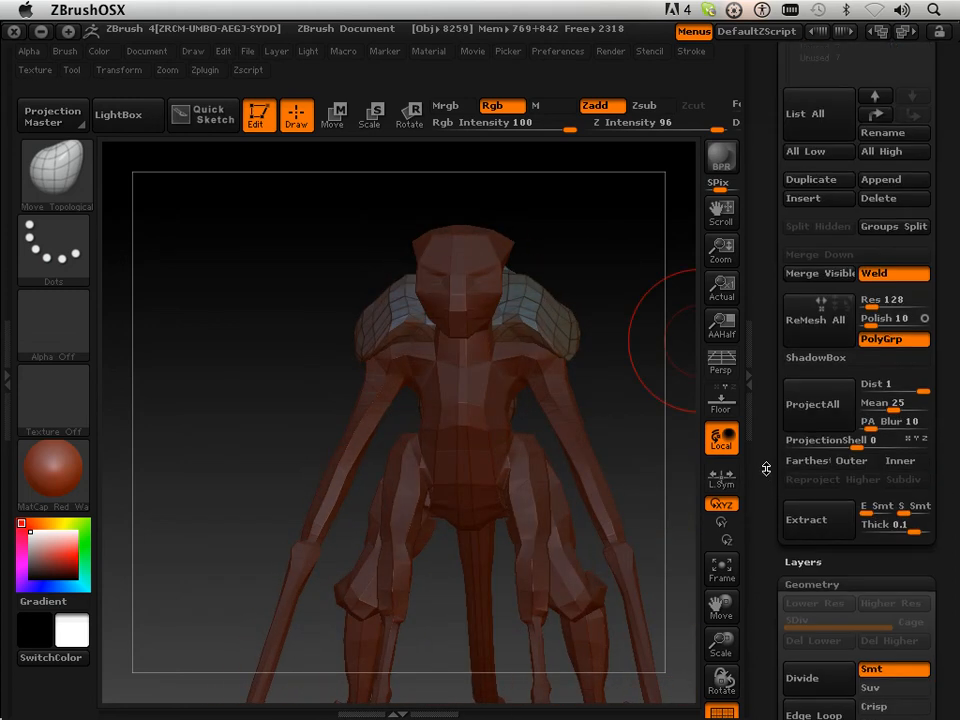
left_click(787, 551)
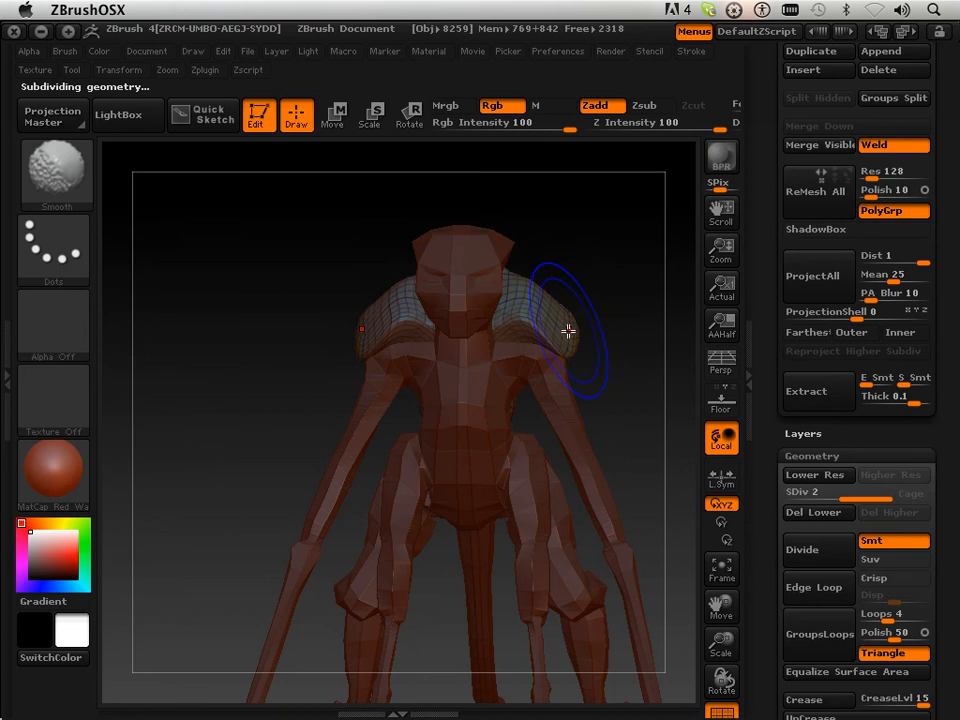
left_click_drag(619, 356, 540, 429)
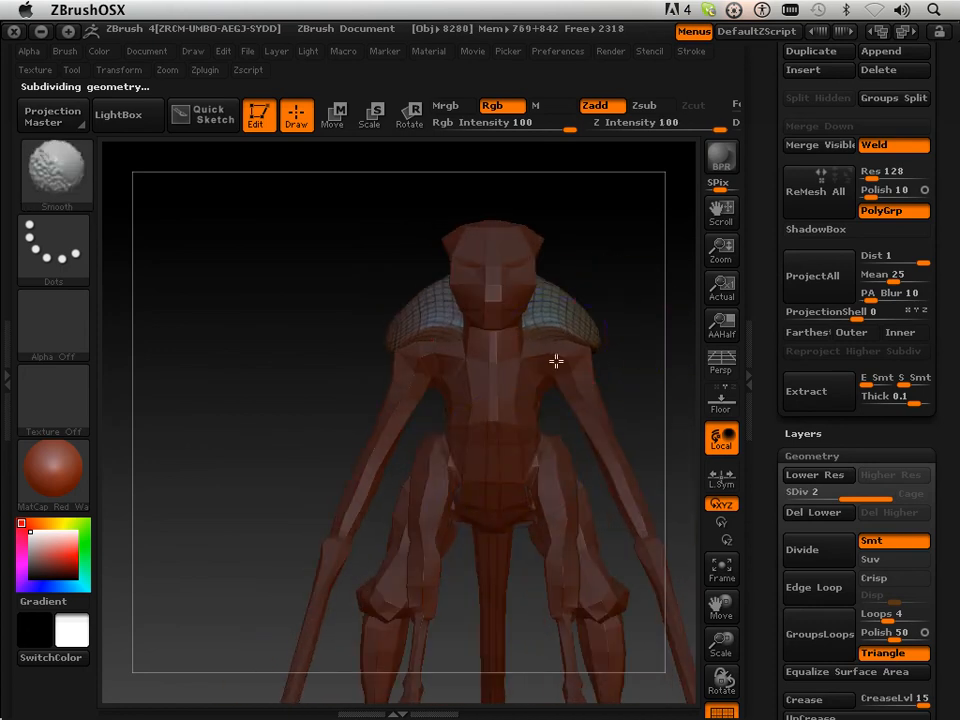
mouse_move(556, 361)
left_mouse_down()
mouse_move(484, 351)
mouse_move(557, 366)
mouse_move(580, 358)
left_mouse_up()
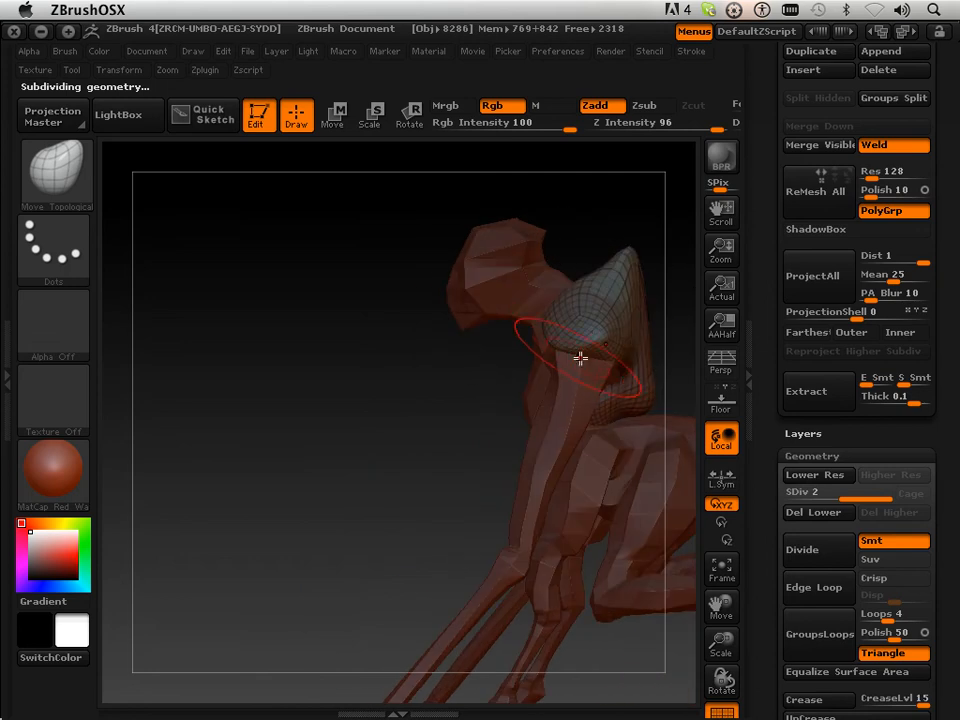
Divide the back-and-shoulder mesh again to subdivision level 3
left_click_drag(675, 630, 450, 411)
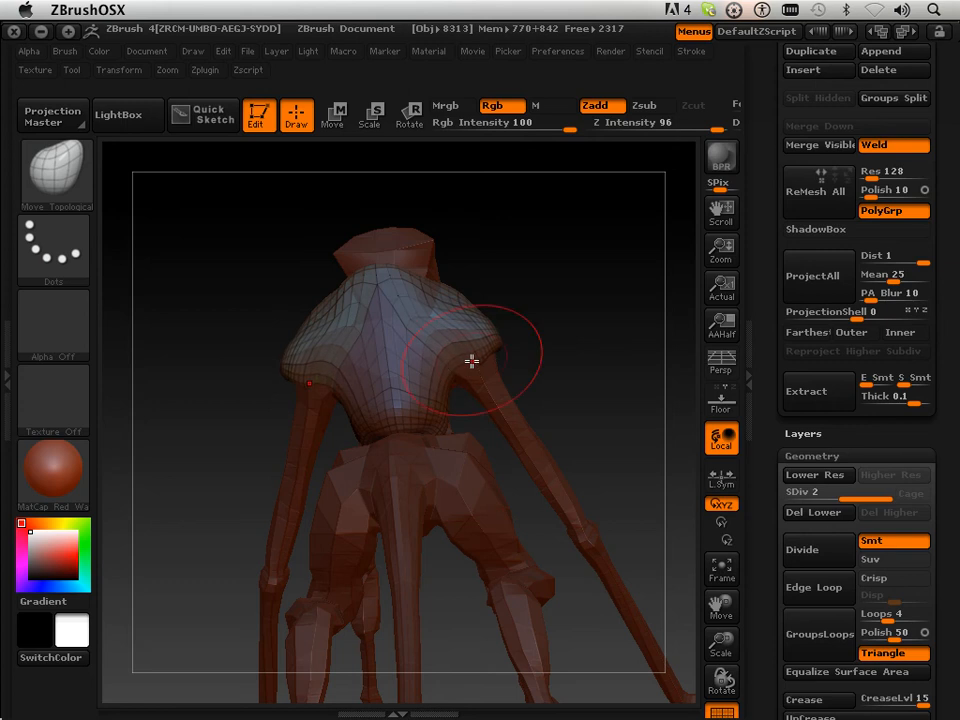
left_click_drag(203, 470, 368, 371)
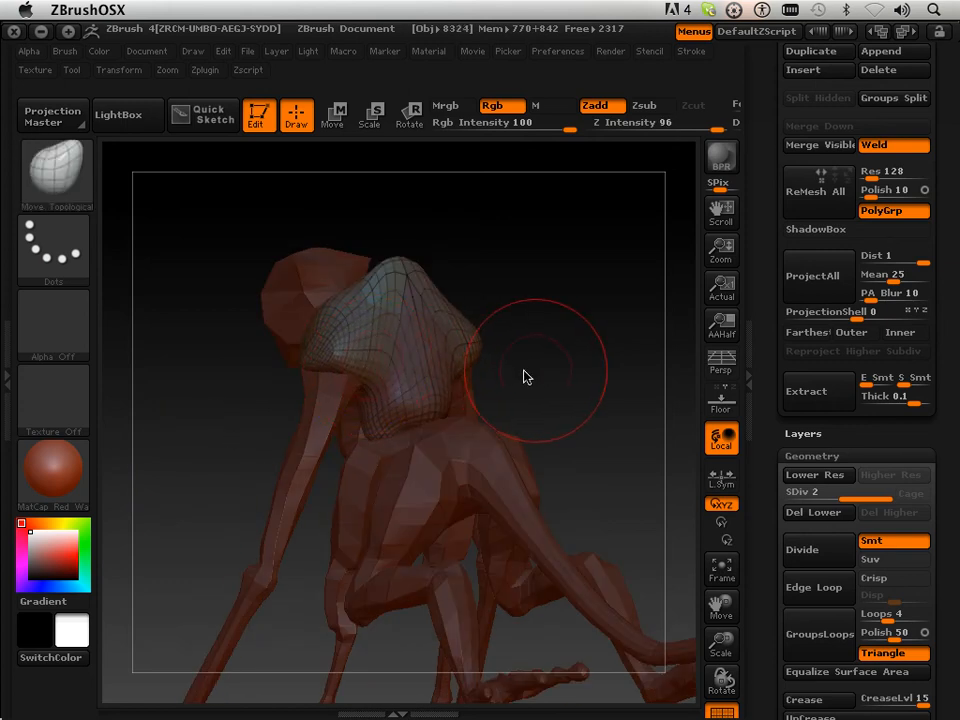
mouse_move(527, 377)
left_mouse_down()
mouse_move(289, 405)
mouse_move(302, 399)
left_mouse_up()
left_click_drag(354, 339, 410, 356)
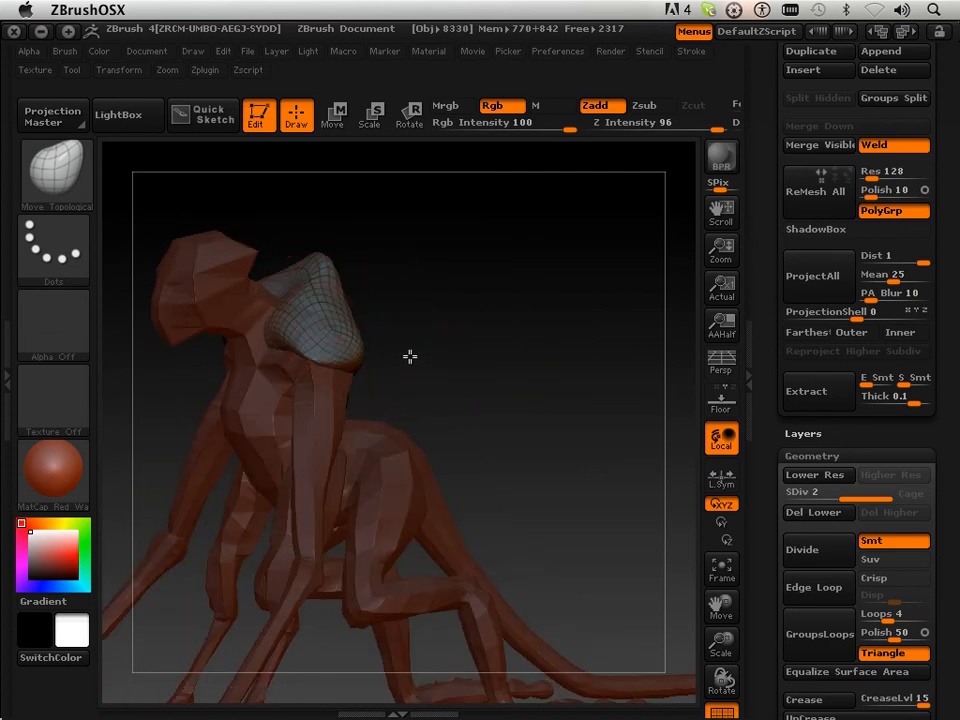
left_click_drag(708, 592, 714, 604)
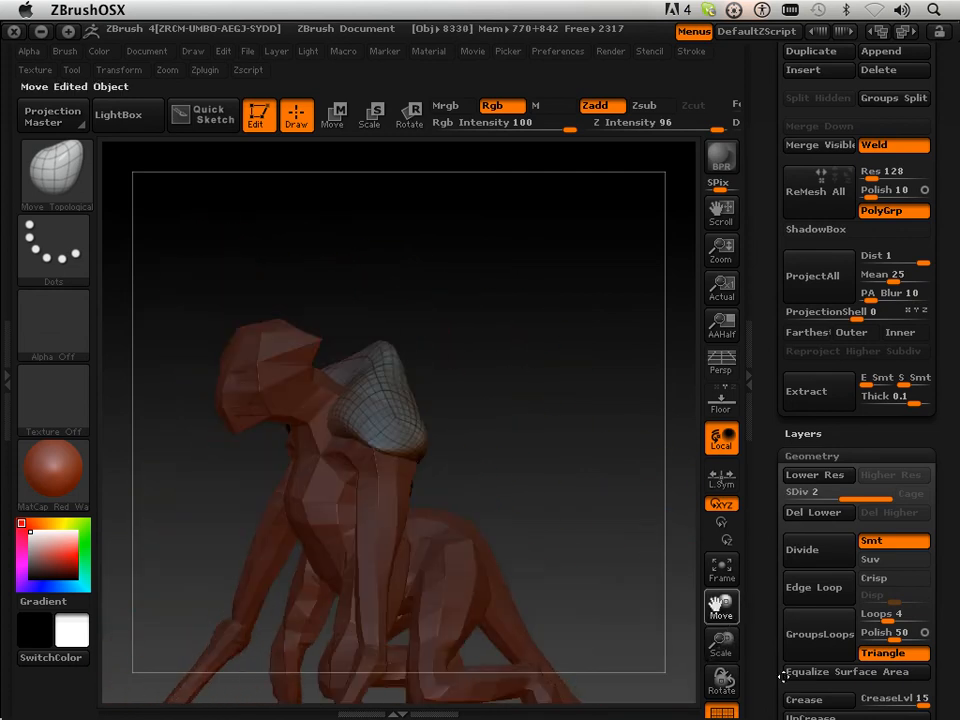
left_click_drag(783, 677, 850, 712)
left_click_drag(566, 476, 594, 514)
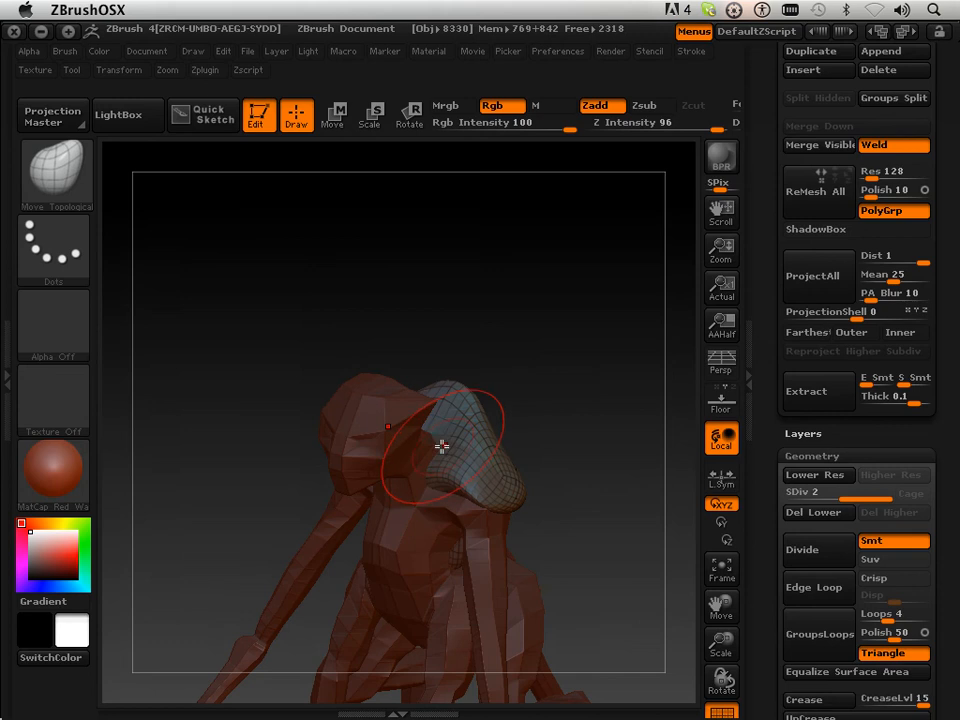
mouse_move(441, 446)
left_mouse_down()
mouse_move(598, 396)
mouse_move(531, 426)
mouse_move(459, 420)
mouse_move(467, 401)
mouse_move(581, 342)
mouse_move(636, 343)
left_mouse_up()
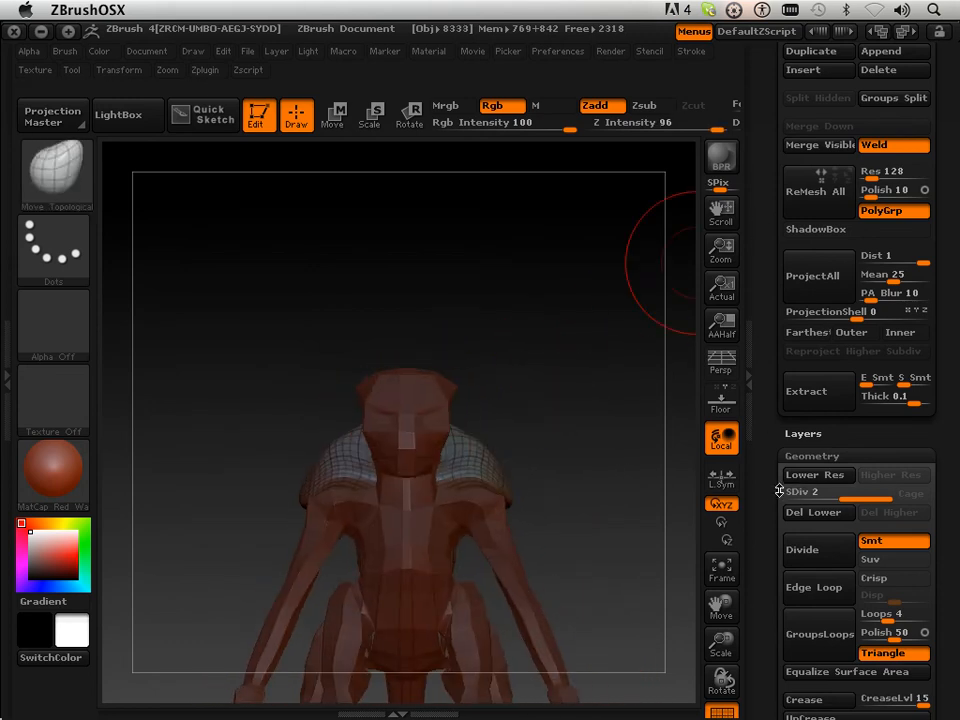
left_click(803, 553)
mouse_move(613, 499)
left_mouse_down()
mouse_move(459, 463)
mouse_move(574, 446)
left_mouse_up()
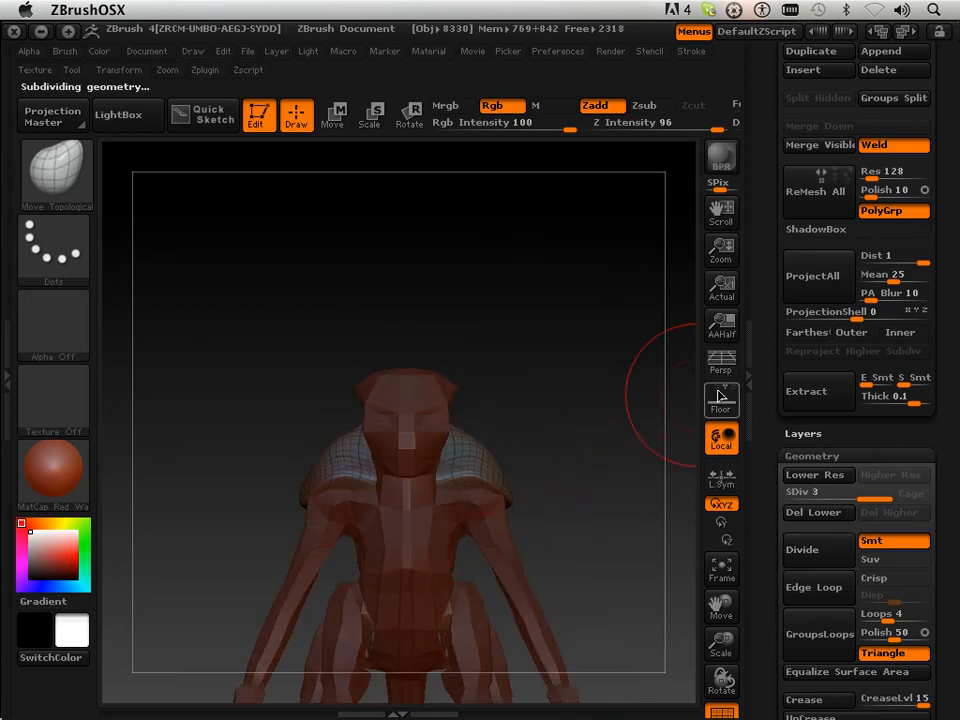
Make the ZSphere subtool active, turn off its skin preview and delete the shoulder ZSpheres
left_click_drag(761, 329, 769, 425)
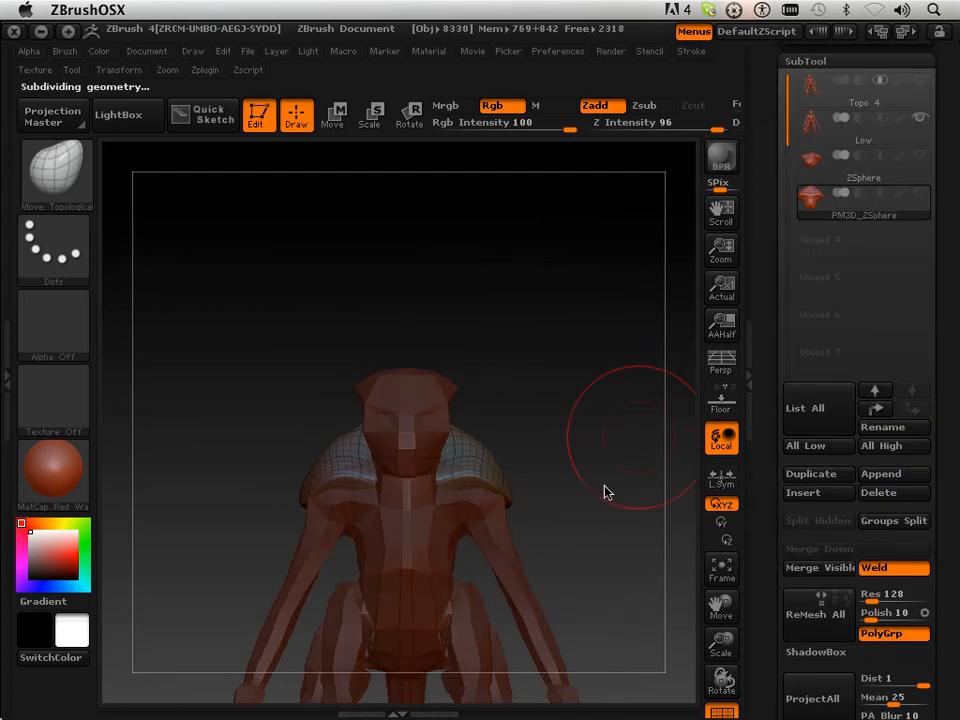
left_click_drag(604, 491, 602, 448)
left_click(814, 178)
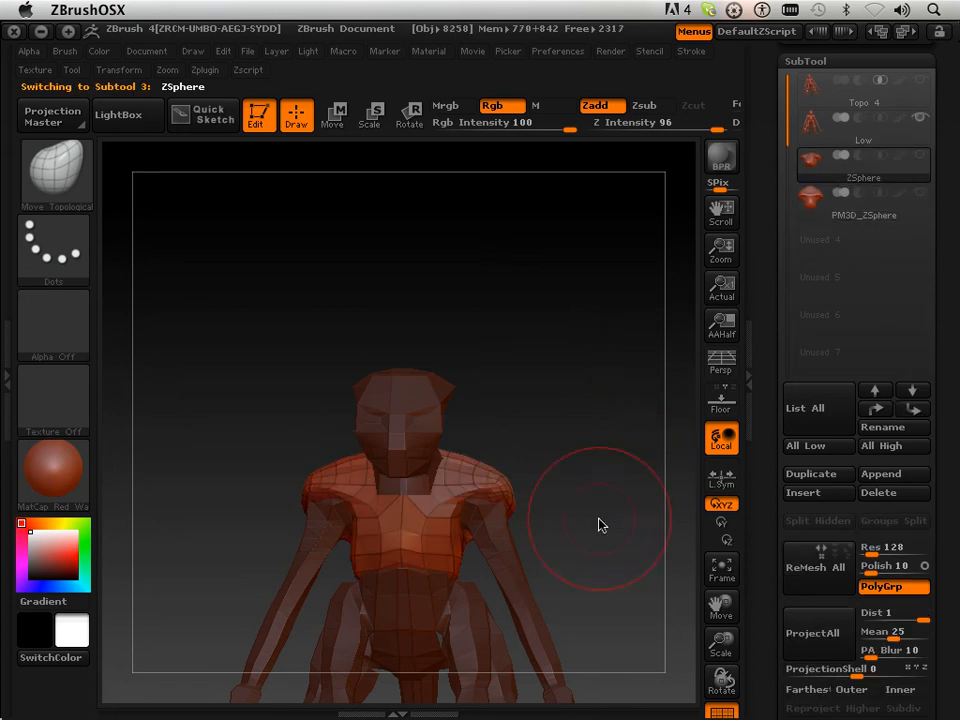
mouse_move(602, 523)
left_mouse_down()
mouse_move(553, 523)
mouse_move(600, 508)
left_mouse_up()
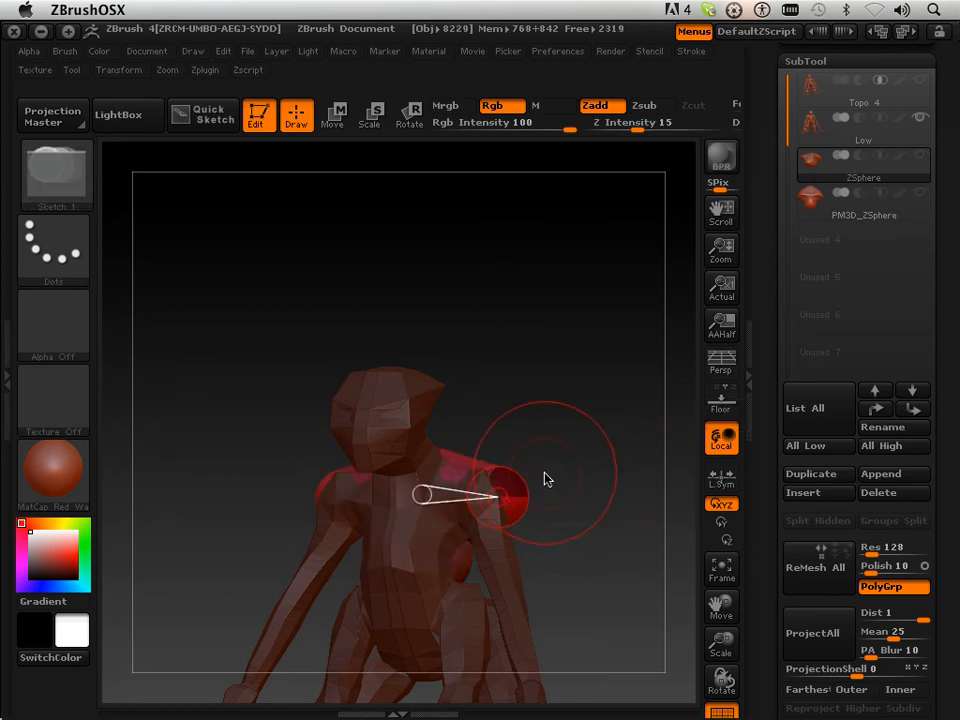
left_click(518, 499, "alt")
mouse_move(592, 422)
left_mouse_down()
mouse_move(487, 492)
mouse_move(508, 467)
left_mouse_up()
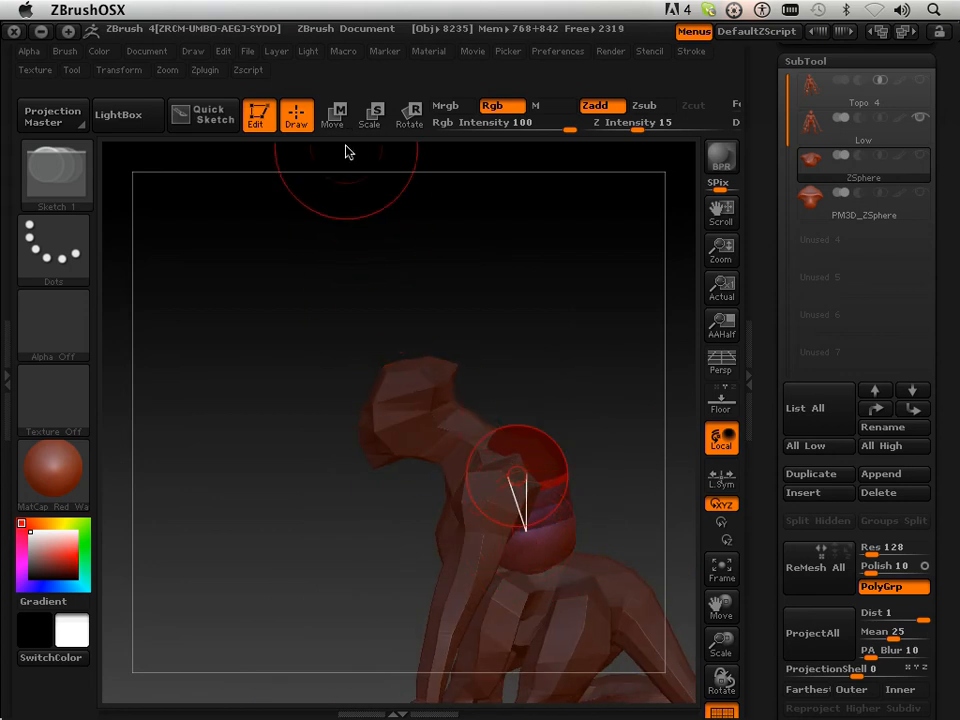
Move the remaining torso ZSpheres forward to the front of the creature's chest and check the skin preview
left_click(334, 116)
left_click_drag(538, 554, 486, 474)
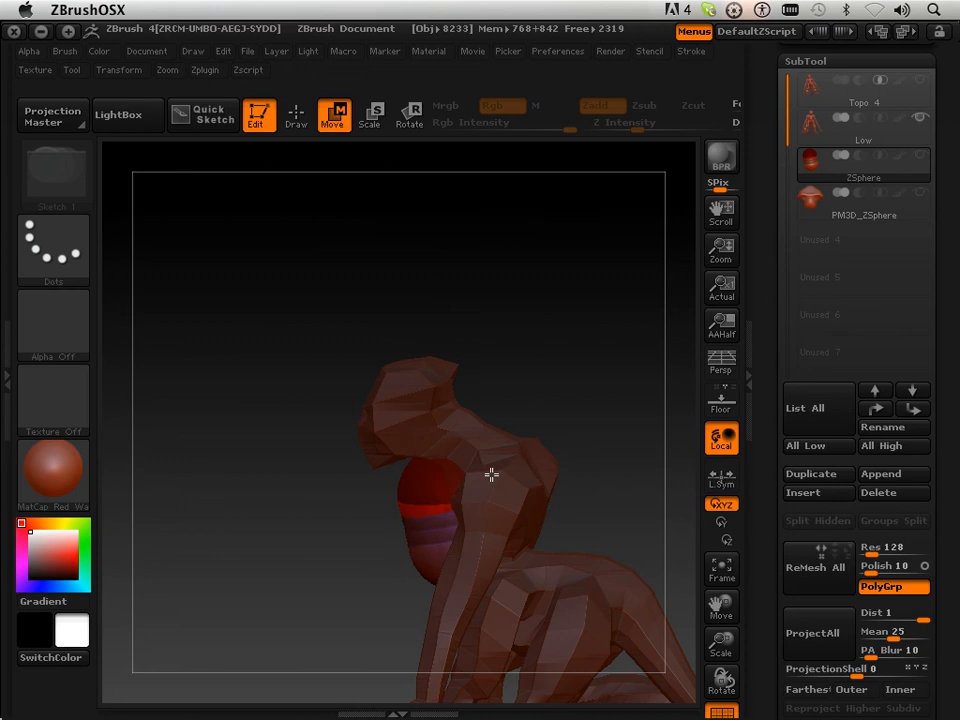
key("a")
left_click_drag(288, 545, 396, 527)
key("a")
left_click_drag(615, 373, 580, 401)
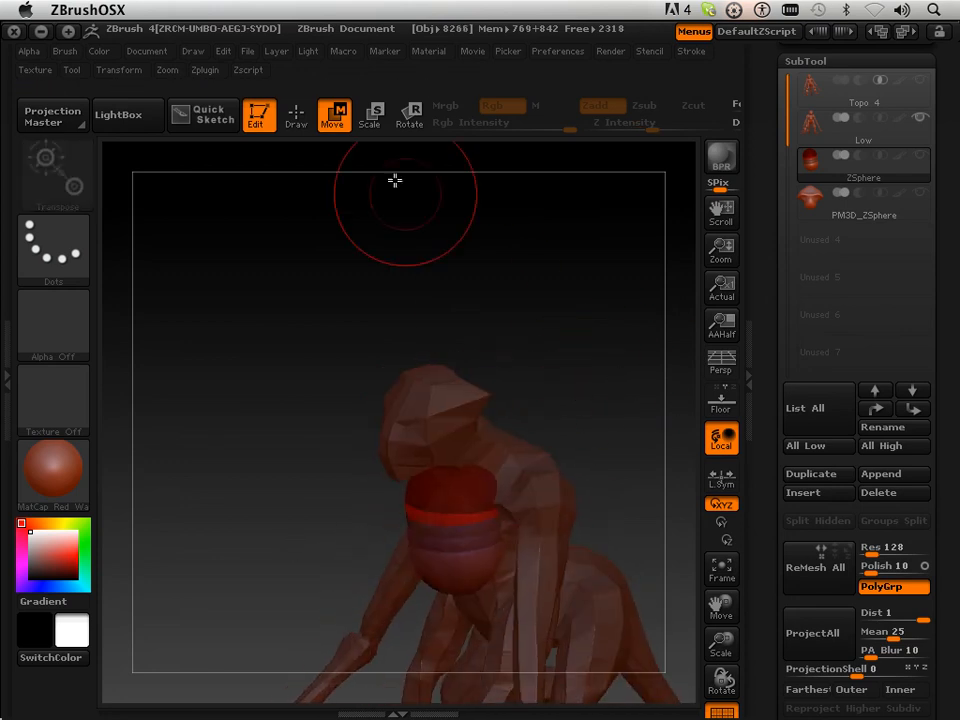
Preview the chest ZSpheres as a skin and convert it into a separate PolyMesh3D
left_click(296, 113)
mouse_move(321, 296)
left_mouse_down()
mouse_move(308, 443)
mouse_move(455, 456)
left_mouse_up()
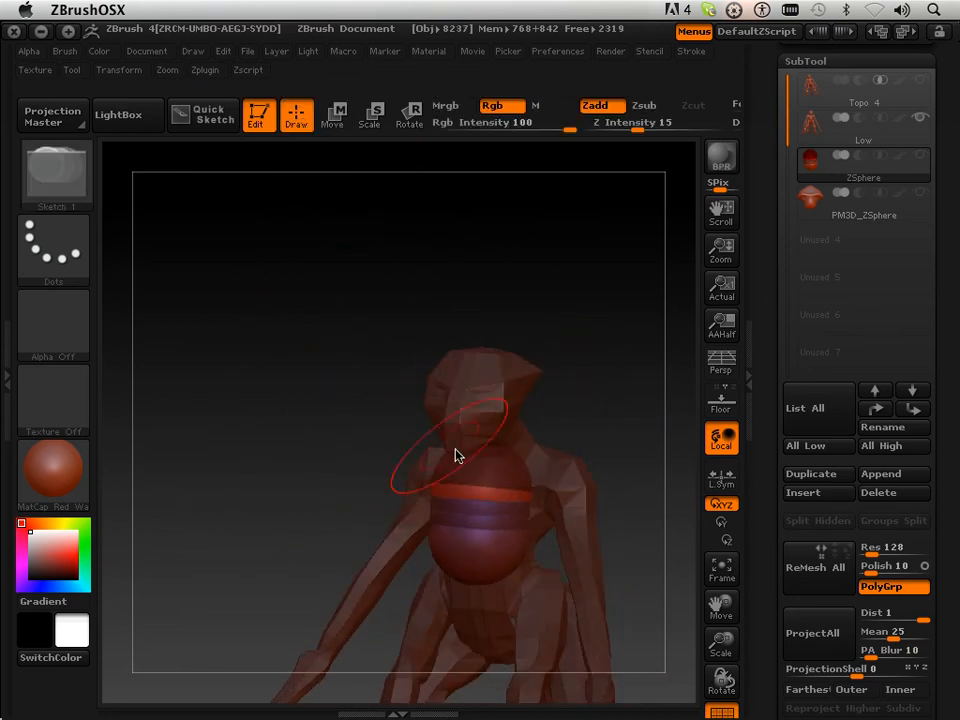
key("a")
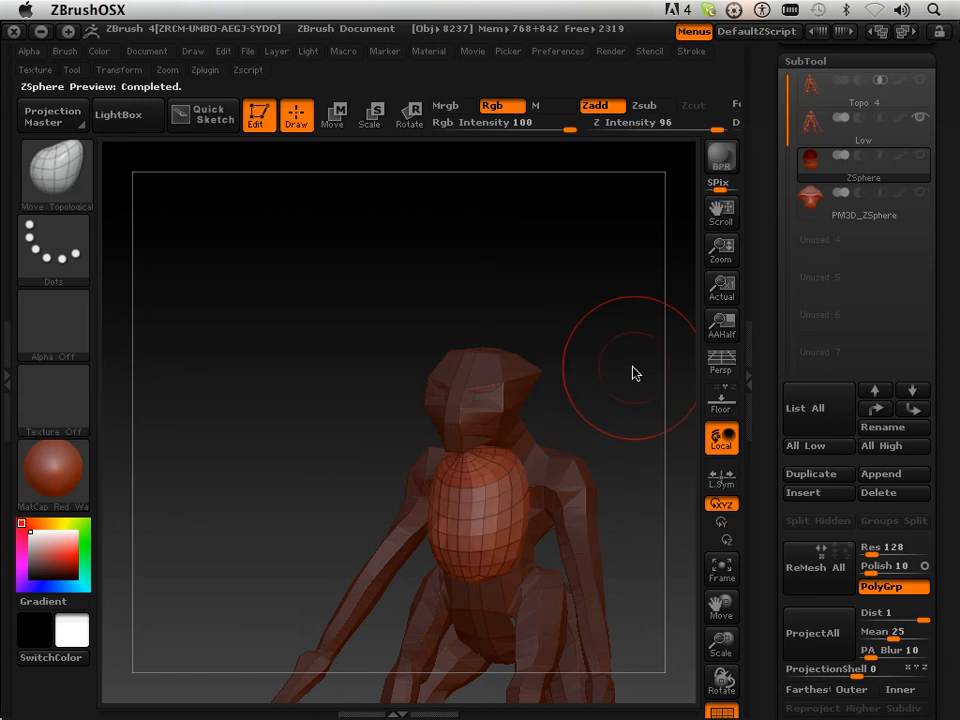
mouse_move(634, 373)
left_mouse_down()
mouse_move(568, 367)
mouse_move(613, 356)
mouse_move(626, 369)
mouse_move(666, 369)
mouse_move(585, 381)
mouse_move(617, 379)
mouse_move(600, 388)
mouse_move(640, 307)
left_mouse_up()
left_click_drag(759, 196, 777, 353)
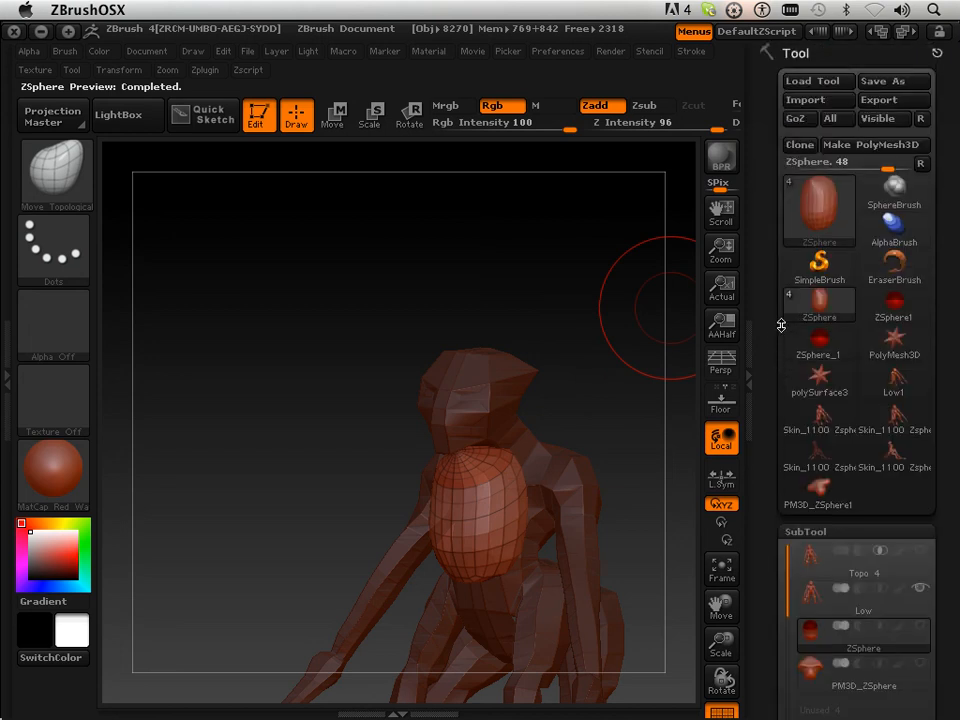
left_click(832, 146)
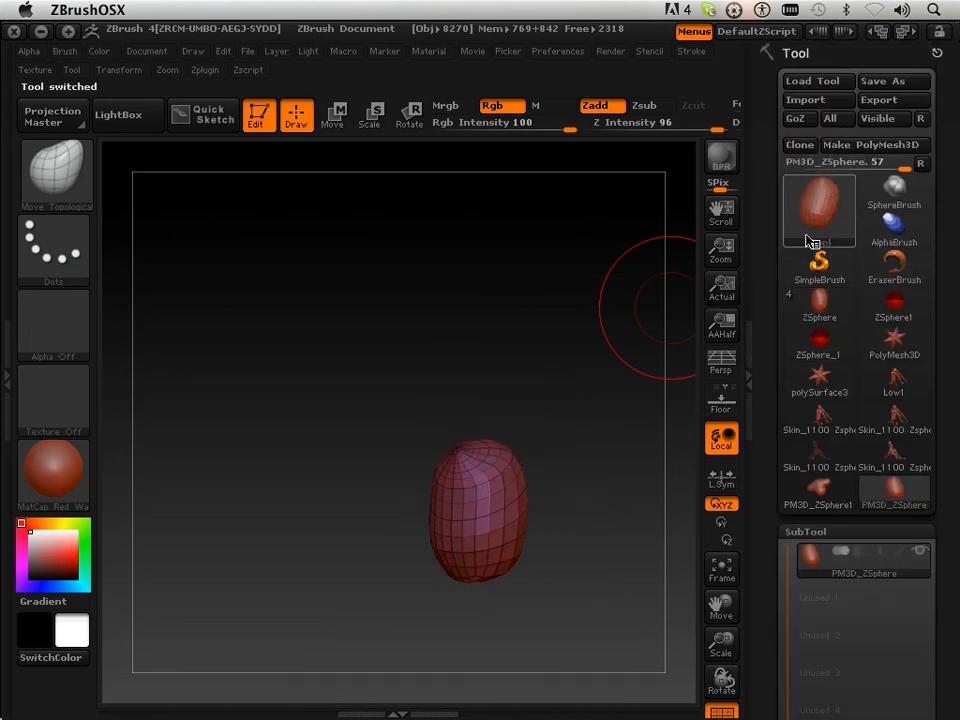
Return to the ZSphere tool with the creature and append the new chest PM3D_ZSphere as a subtool
mouse_move(818, 491)
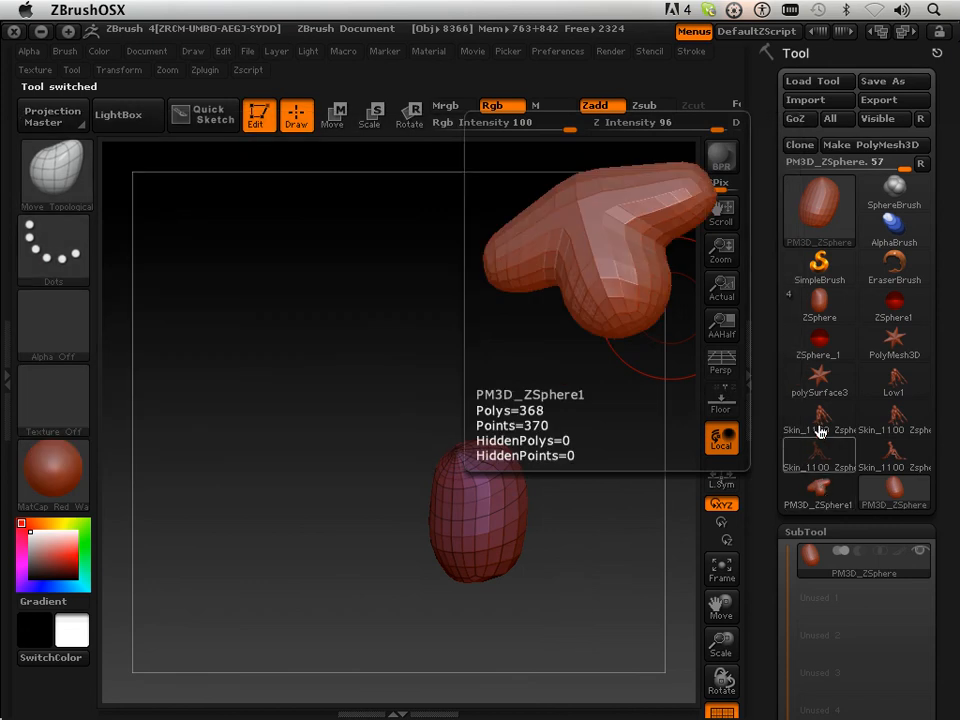
left_click(821, 317)
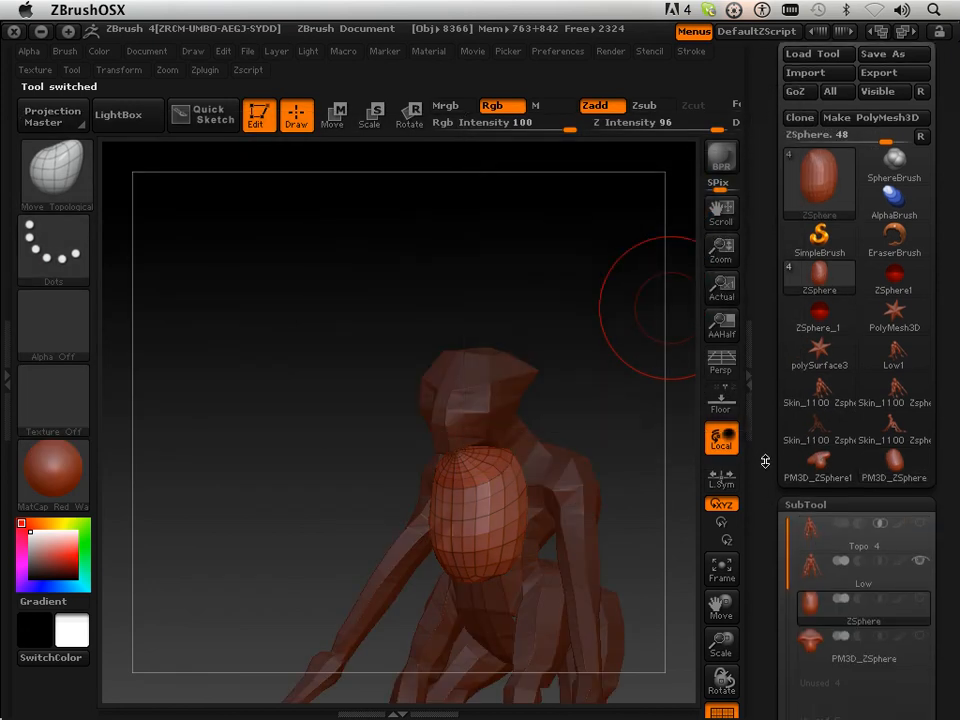
left_click_drag(765, 461, 776, 332)
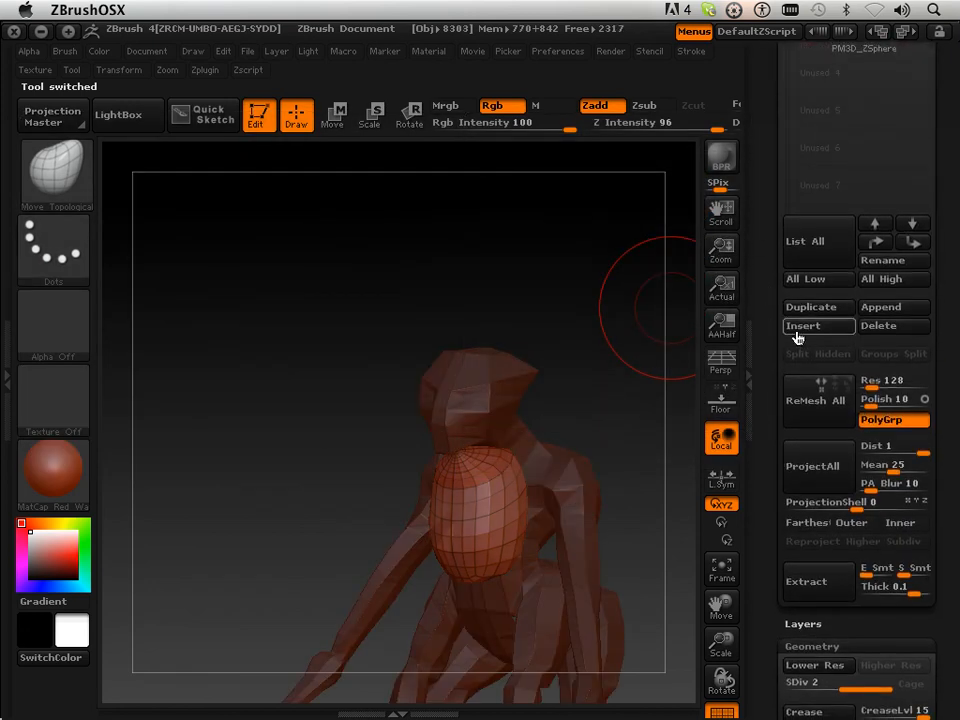
left_click(872, 307)
left_click(530, 347)
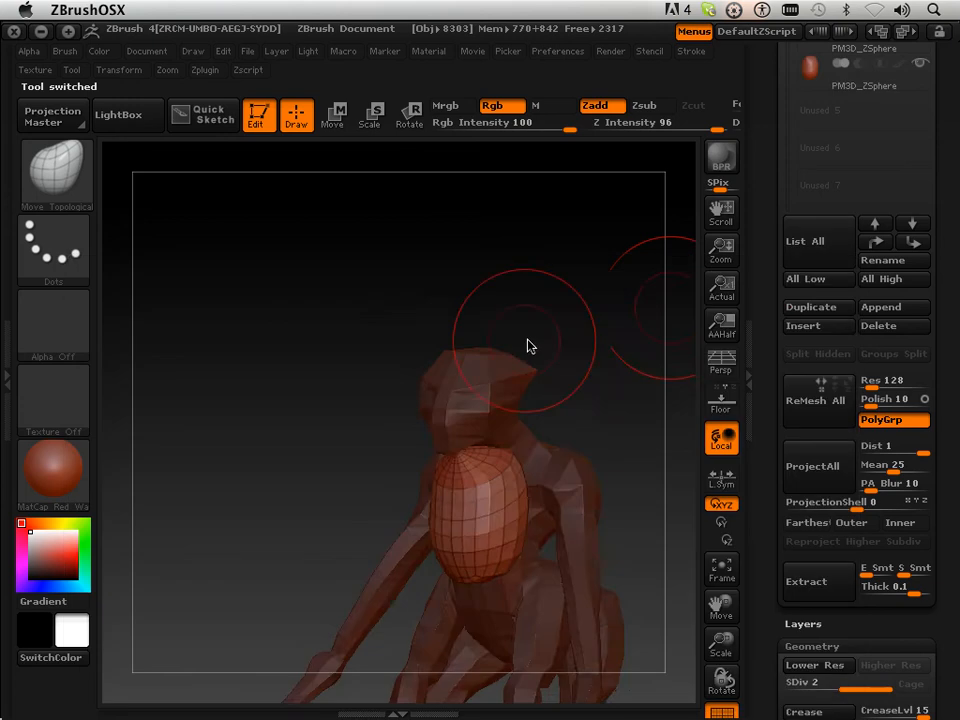
Show the back-and-shoulder mesh again and make the appended chest PM3D_ZSphere the active subtool
left_click_drag(529, 343, 652, 245)
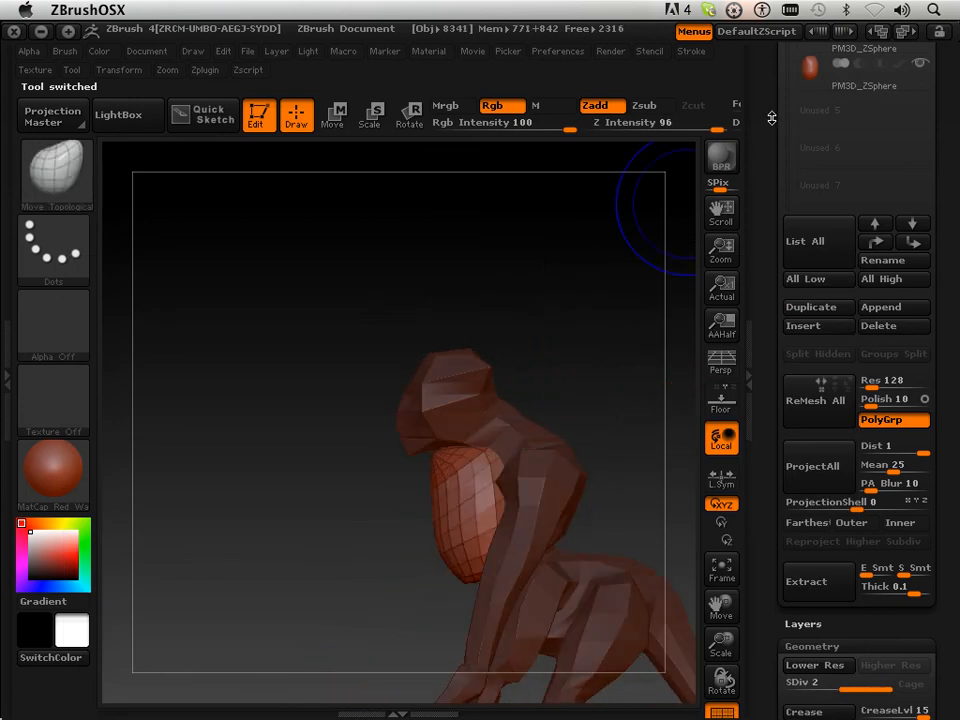
left_click_drag(771, 118, 770, 208)
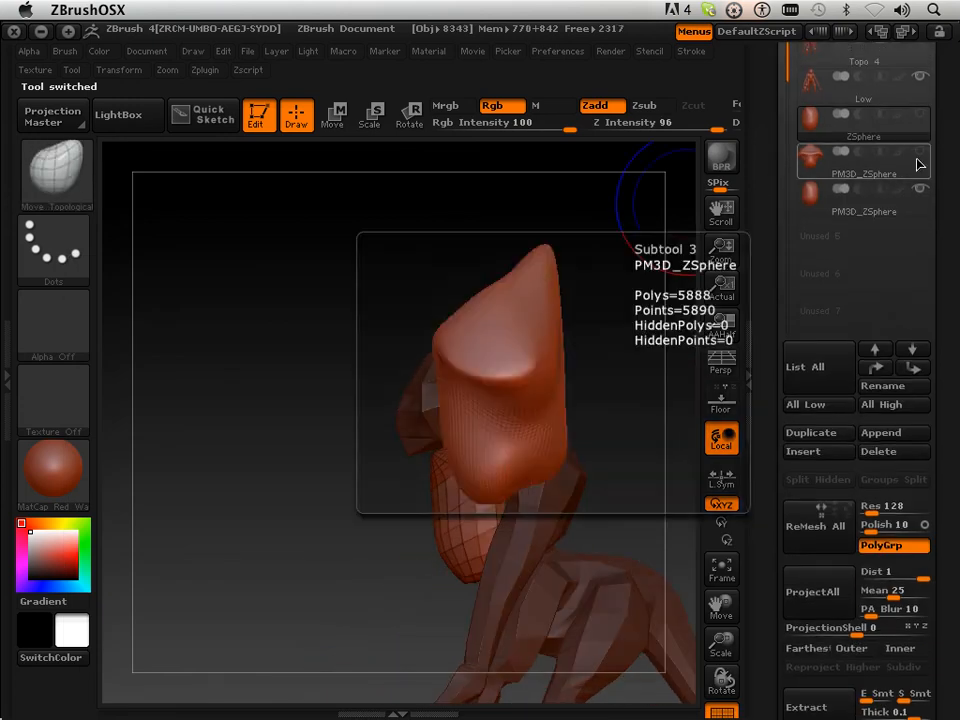
left_click(918, 156)
left_click(842, 205)
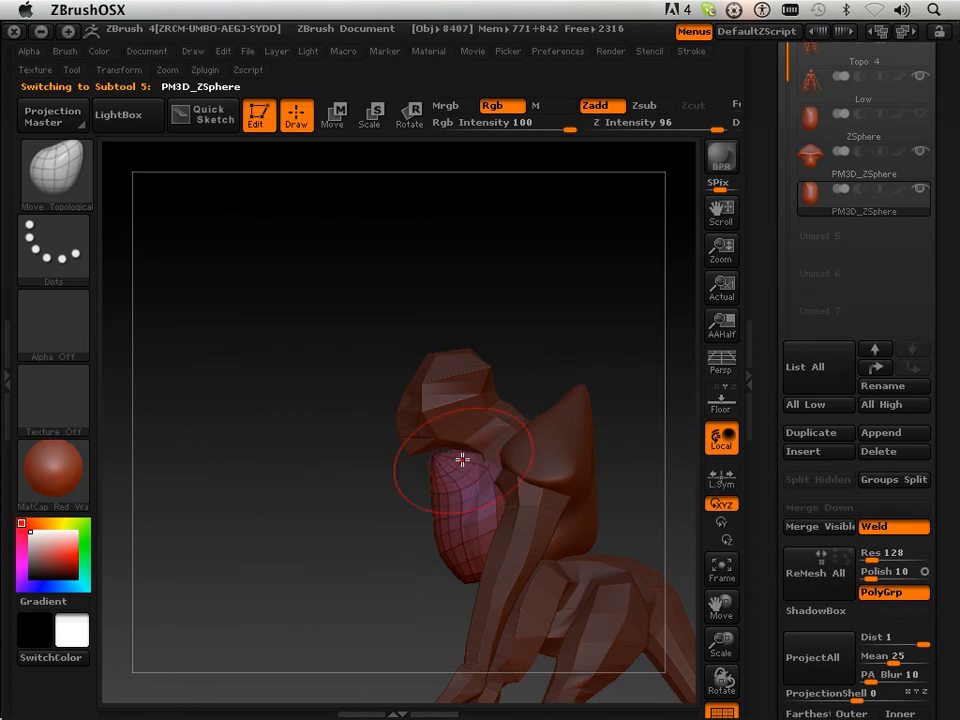
Smooth the upper front of the chest mesh below the head
key("shift")
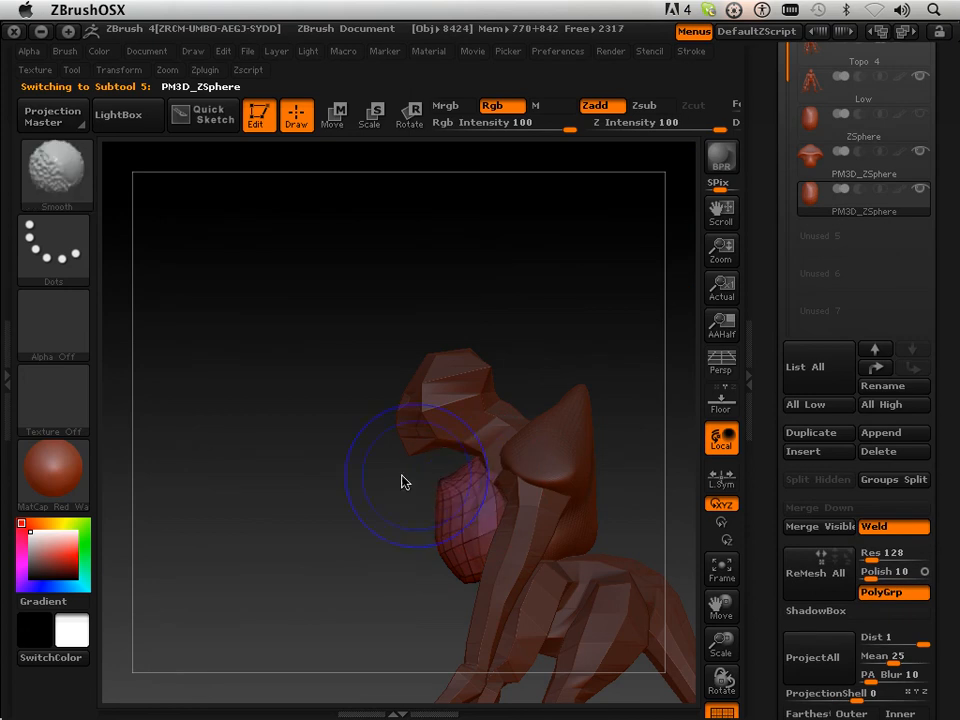
mouse_move(360, 518)
left_mouse_down()
mouse_move(424, 495)
mouse_move(455, 498)
left_mouse_up()
key("ctrl")
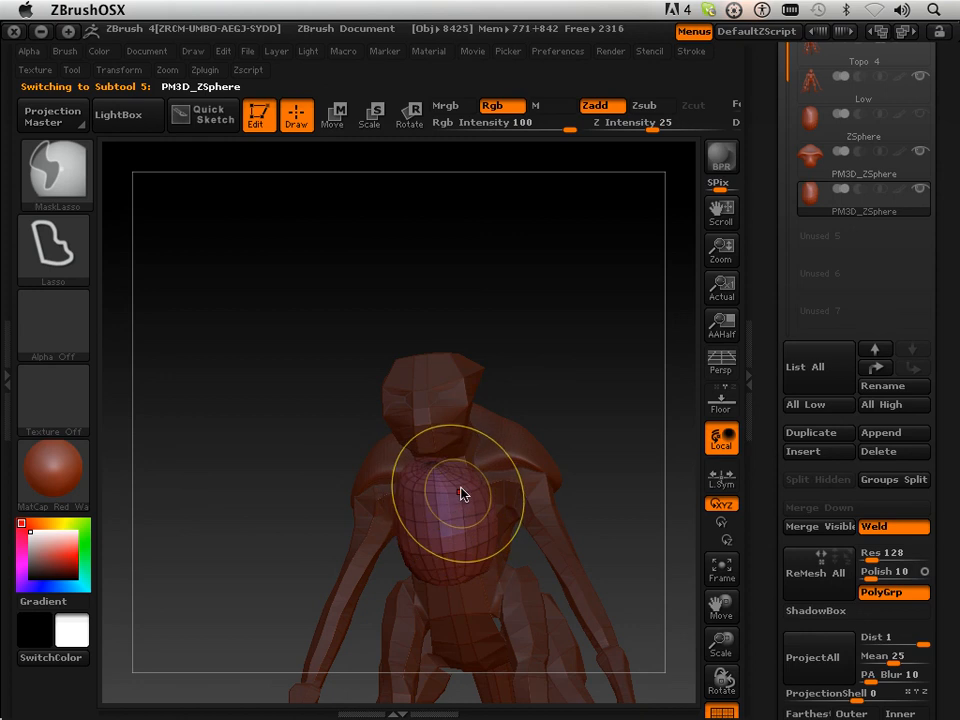
Face the creature from the front and activate symmetry for the chest mesh
left_click_drag(602, 336, 604, 315, "shift")
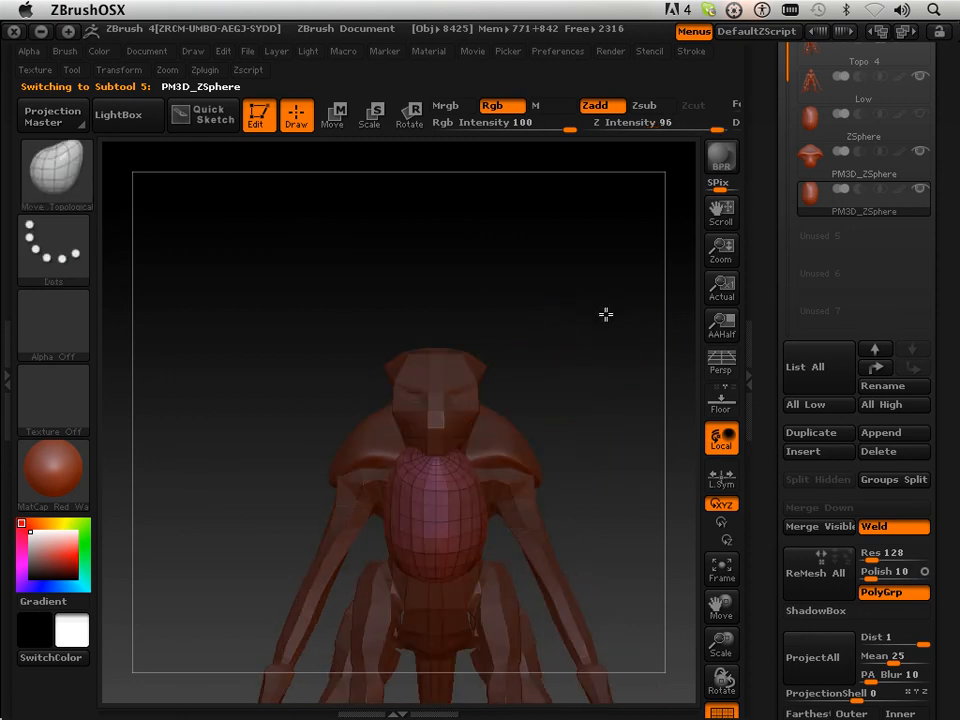
left_click(118, 70)
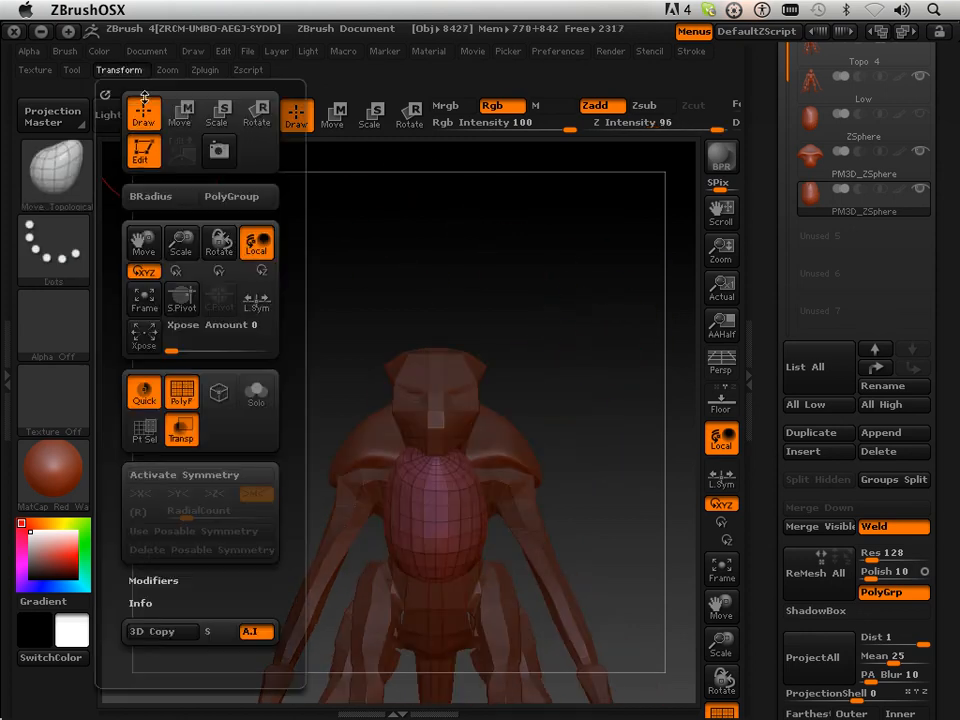
left_click(195, 475)
Smooth the top of the chest mesh and pull its sides outward symmetrically with the Move Topological brush
key("shift")
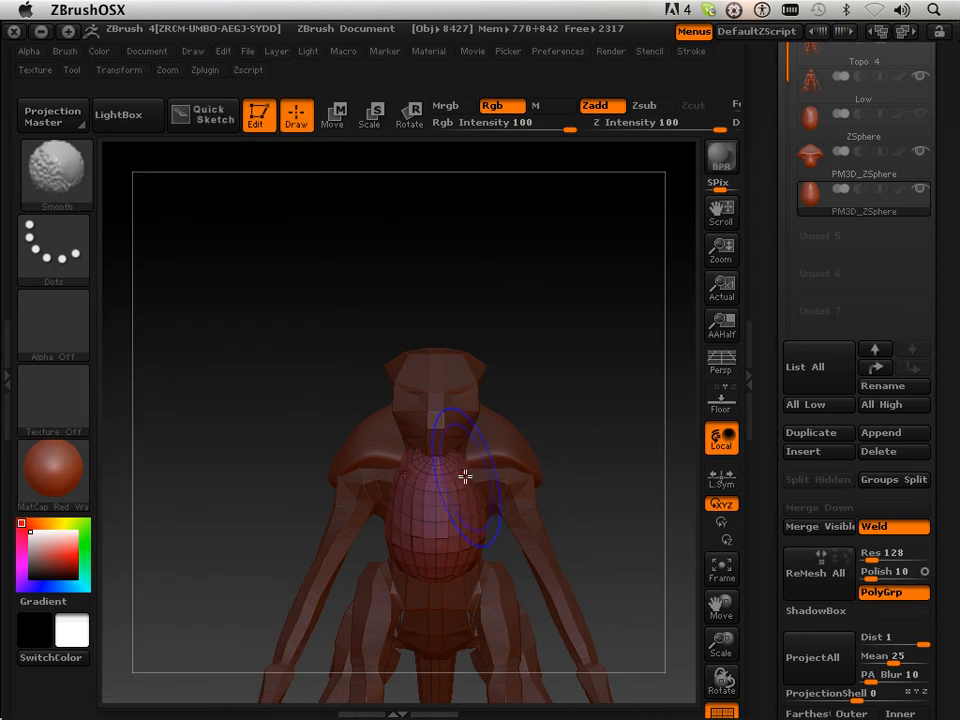
left_click_drag(477, 510, 486, 525)
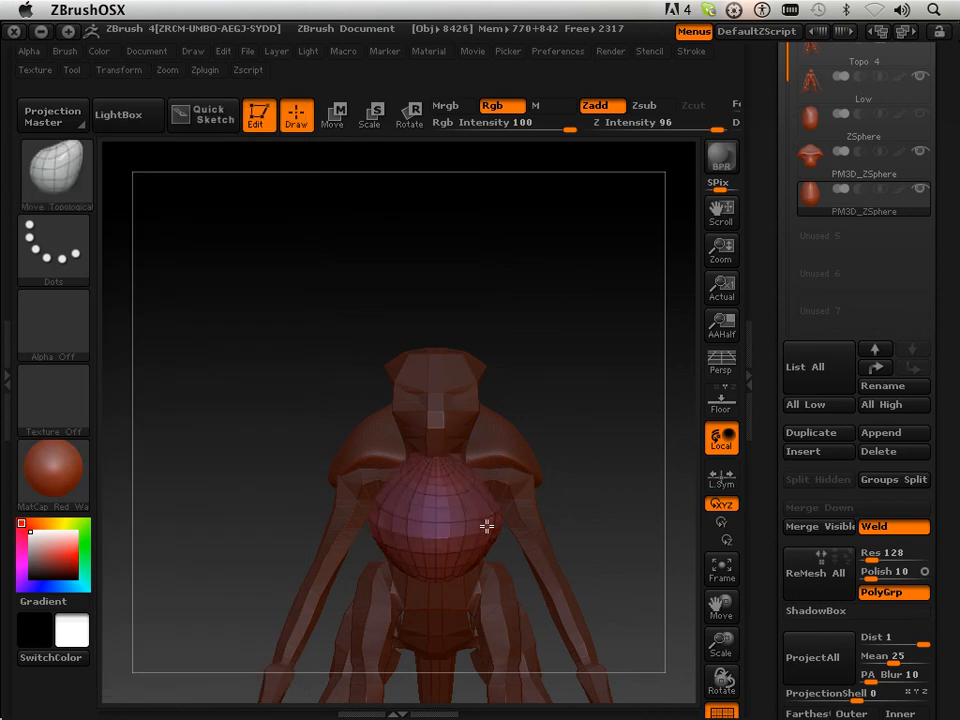
left_click_drag(575, 480, 455, 490)
key("shift")
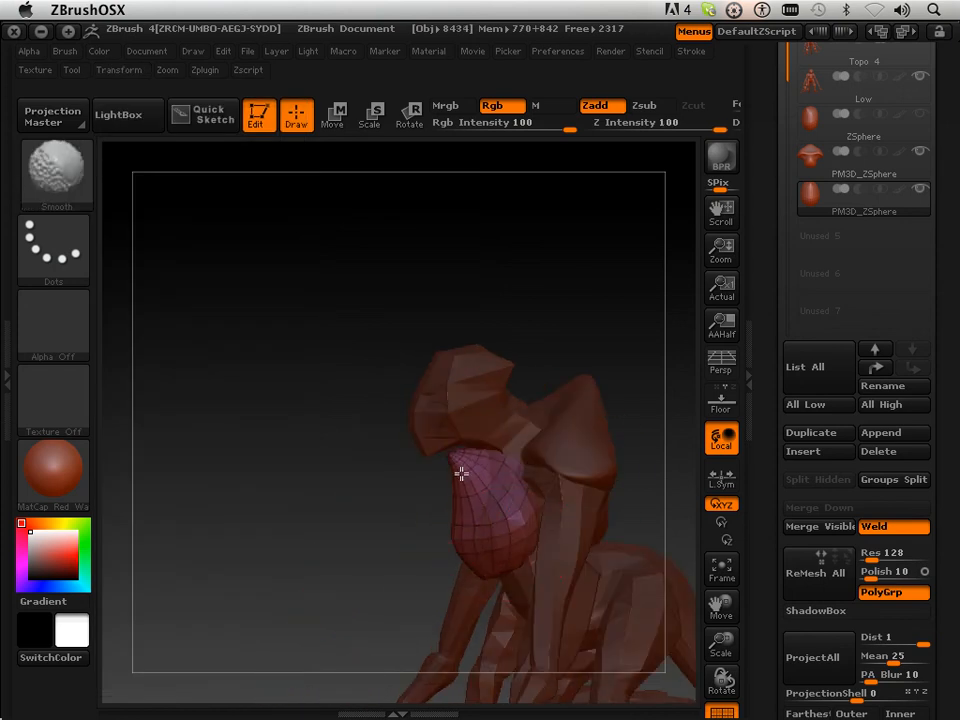
left_click_drag(351, 521, 422, 484)
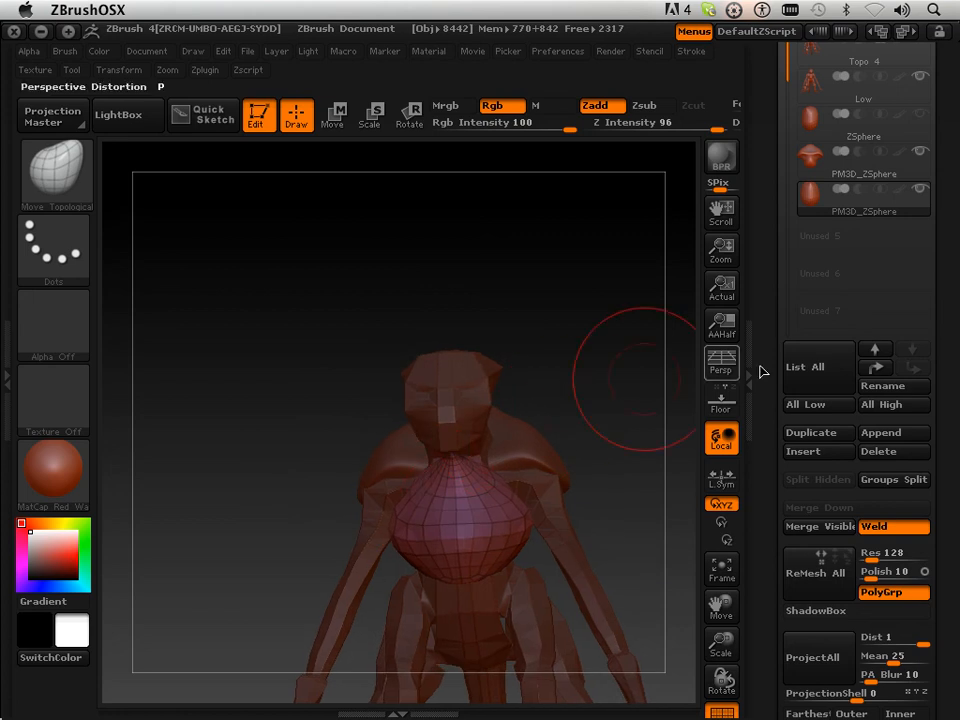
Reconstruct the chest mesh's lower subdivision level and reshape the coarse mesh over the chest
left_click_drag(781, 519, 789, 285)
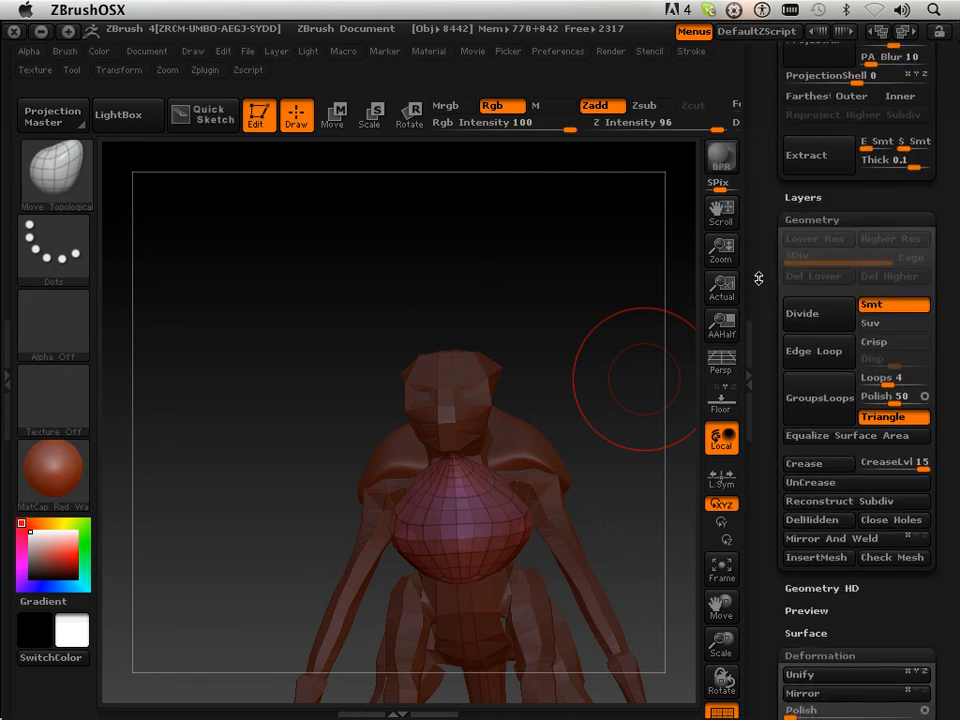
left_click(830, 497)
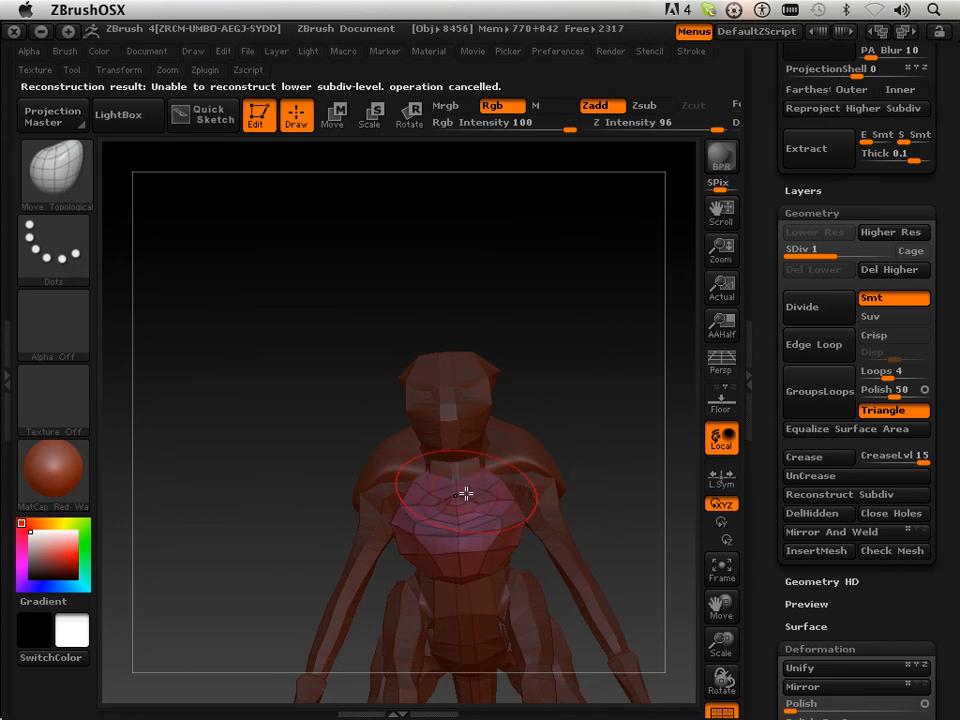
left_click_drag(645, 444, 574, 467)
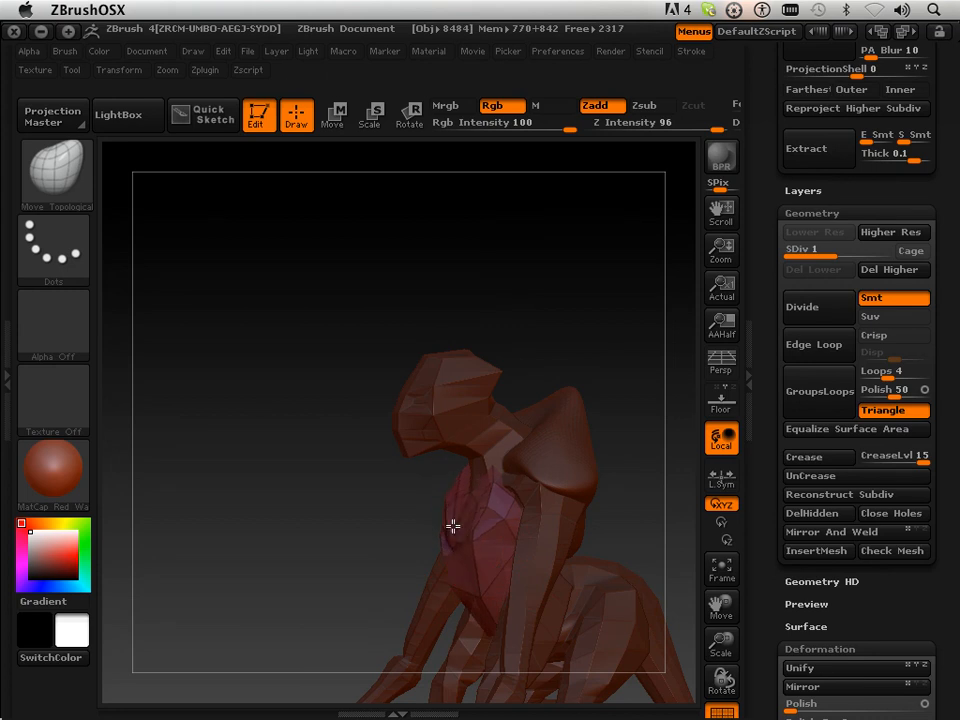
Finish adjusting the coarse chest mesh from the side and return it to subdivision level 2
key("shift")
left_click_drag(369, 557, 448, 517, "shift")
mouse_move(591, 407)
left_mouse_down()
mouse_move(392, 634)
mouse_move(358, 456)
left_mouse_up()
left_click_drag(825, 252, 838, 258)
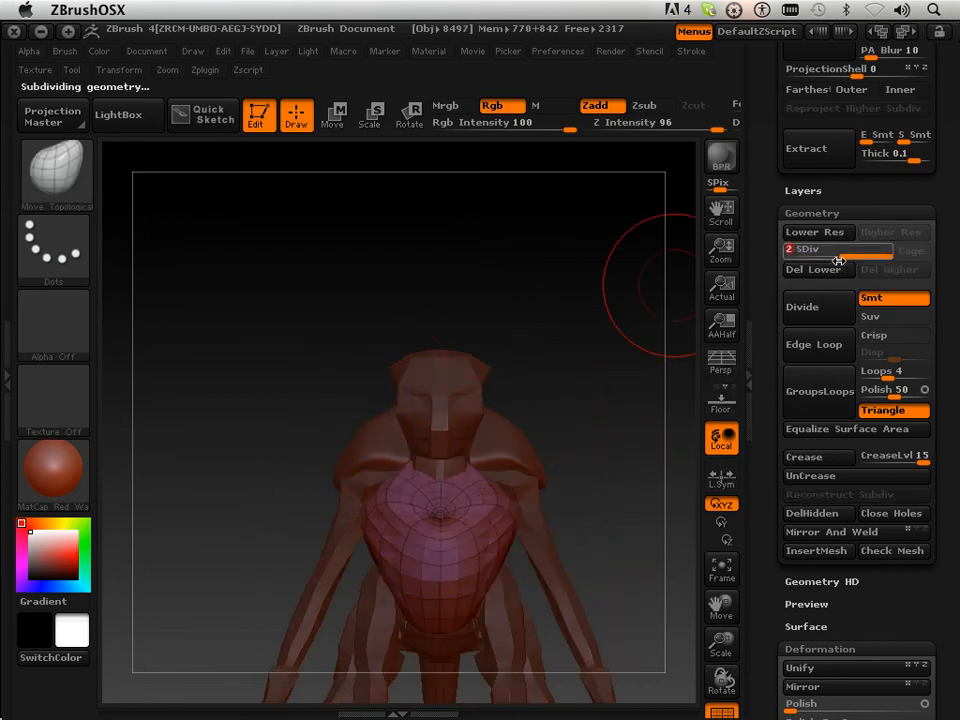
Smooth the upper centre of the chest mesh and draw its sides inward symmetrically
key("shift")
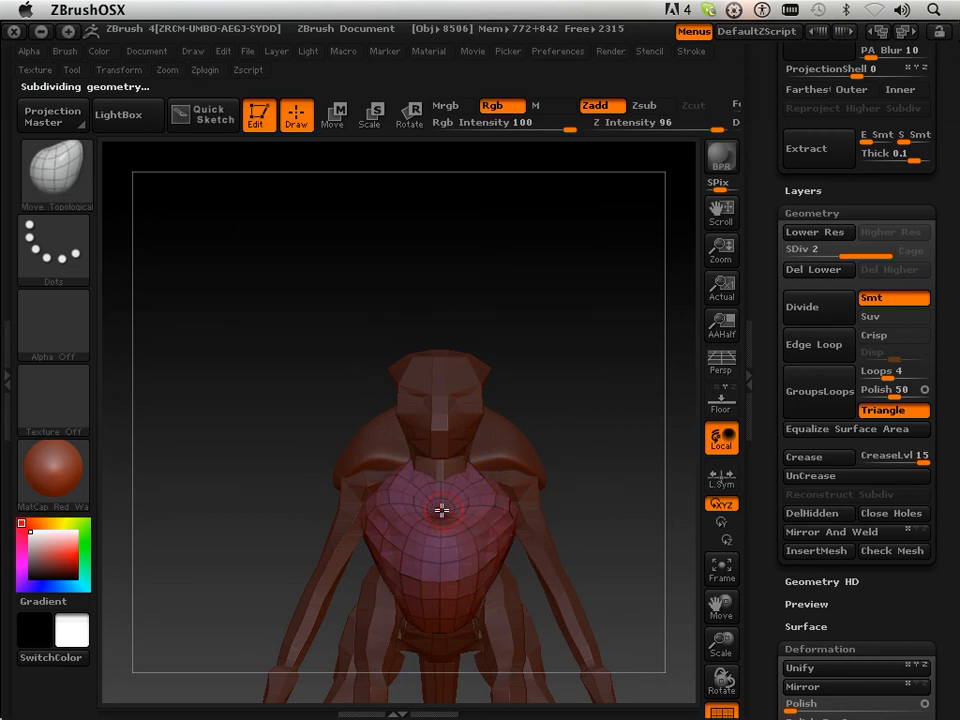
key("shift")
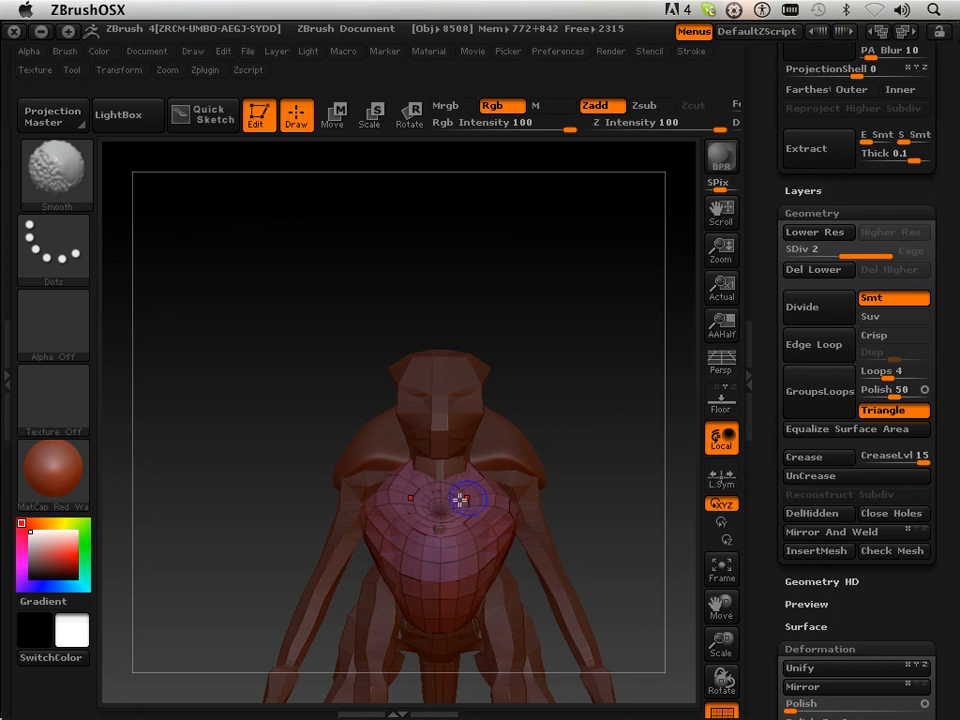
mouse_move(489, 470)
left_mouse_down()
mouse_move(506, 396)
mouse_move(546, 375)
mouse_move(598, 379)
mouse_move(577, 401)
left_mouse_up()
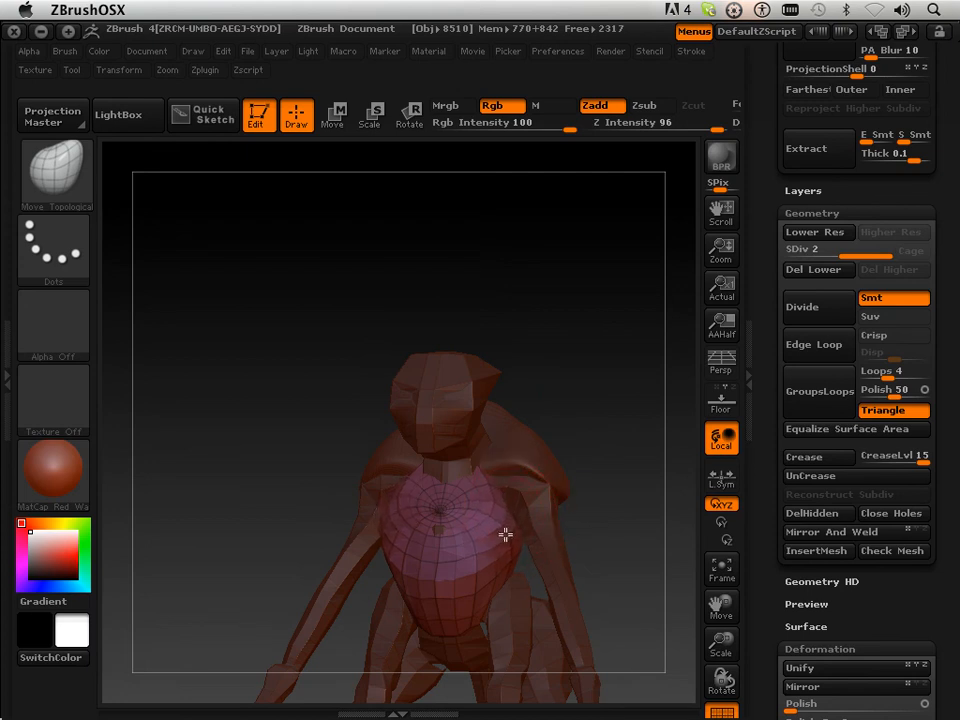
left_click_drag(593, 513, 550, 541)
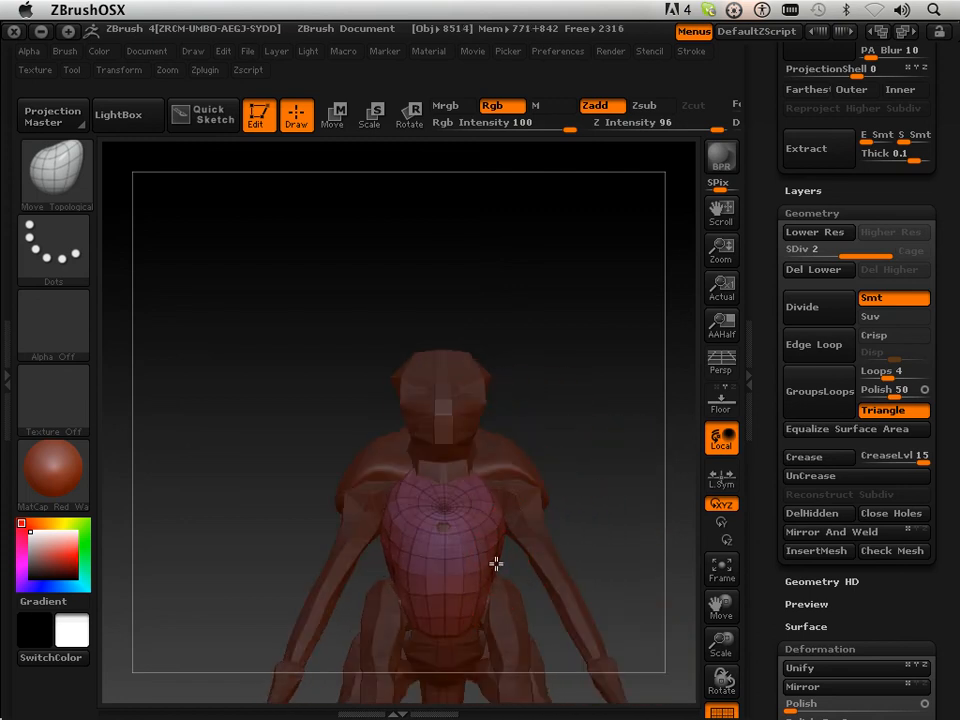
Reshape the chest mesh with the Move Topological brush, pulling its upper centre forward to cover the protruding body underneath
left_click_drag(560, 510, 493, 624)
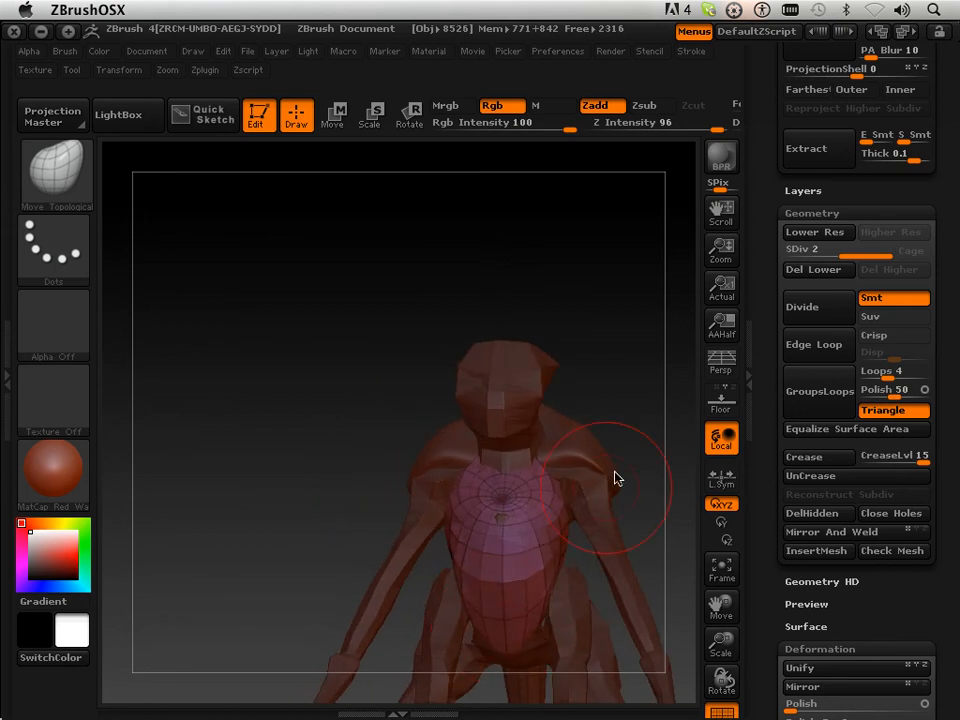
left_click_drag(718, 604, 696, 486)
mouse_move(638, 466)
left_mouse_down()
mouse_move(598, 371)
mouse_move(606, 289)
mouse_move(501, 546)
left_mouse_up()
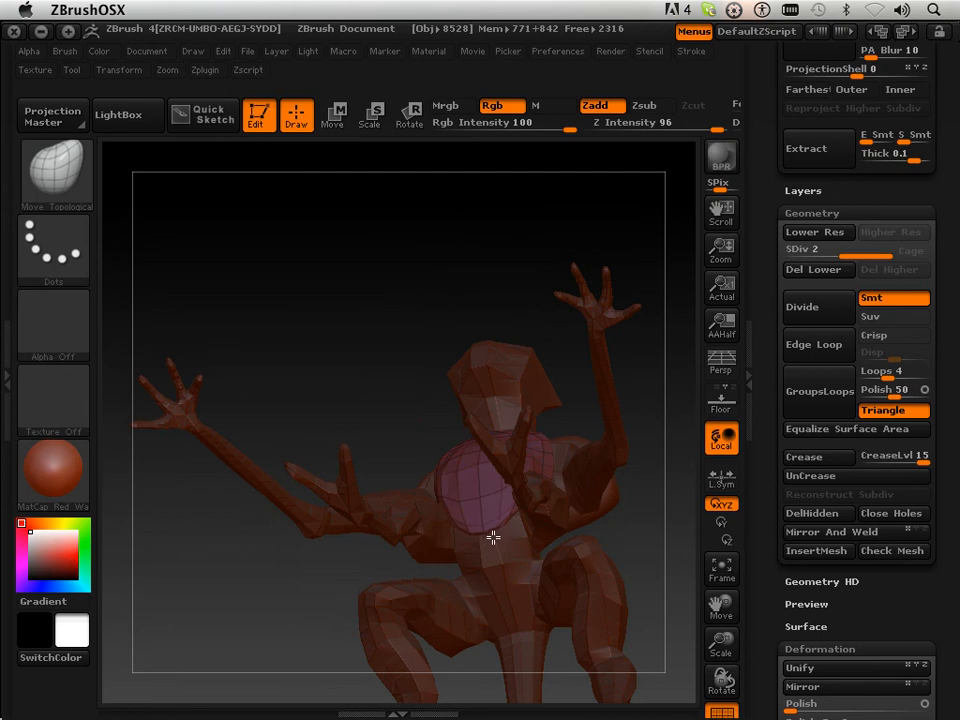
left_click_drag(476, 495, 499, 425)
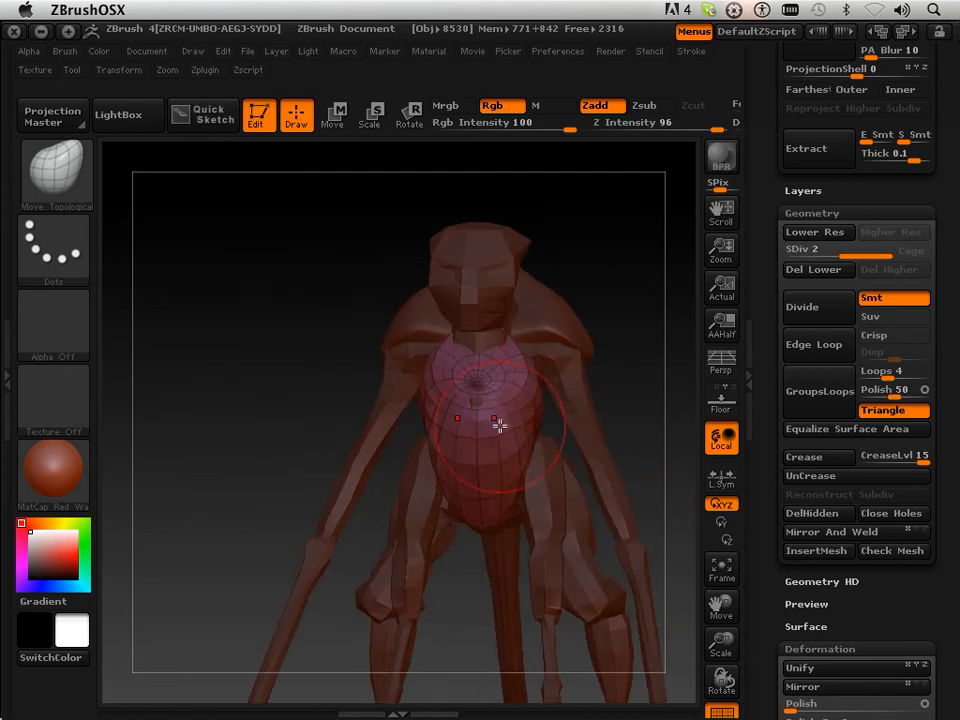
left_click_drag(609, 324, 431, 403)
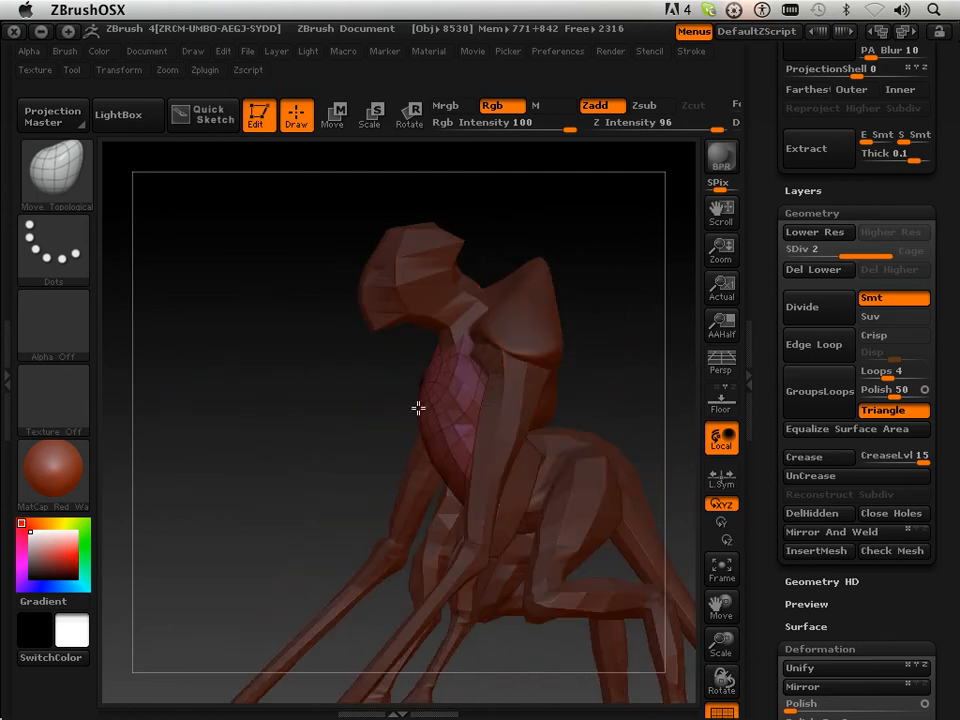
mouse_move(300, 401)
left_mouse_down()
mouse_move(362, 388)
mouse_move(358, 403)
mouse_move(365, 398)
left_mouse_up()
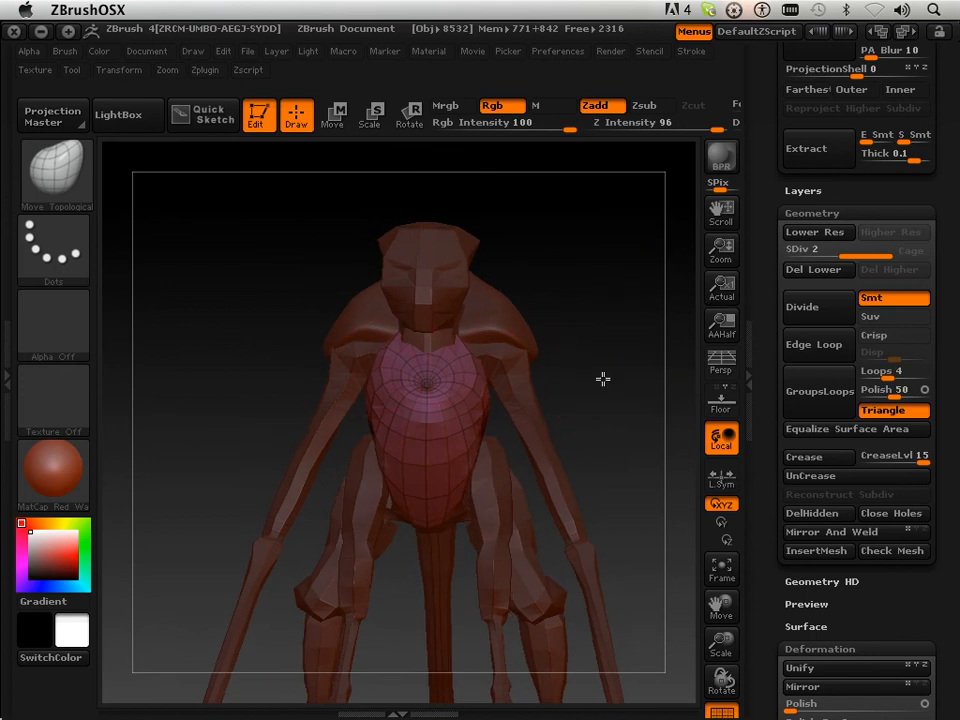
mouse_move(604, 379)
left_mouse_down()
mouse_move(576, 377)
mouse_move(677, 356)
mouse_move(628, 386)
mouse_move(525, 407)
left_mouse_up()
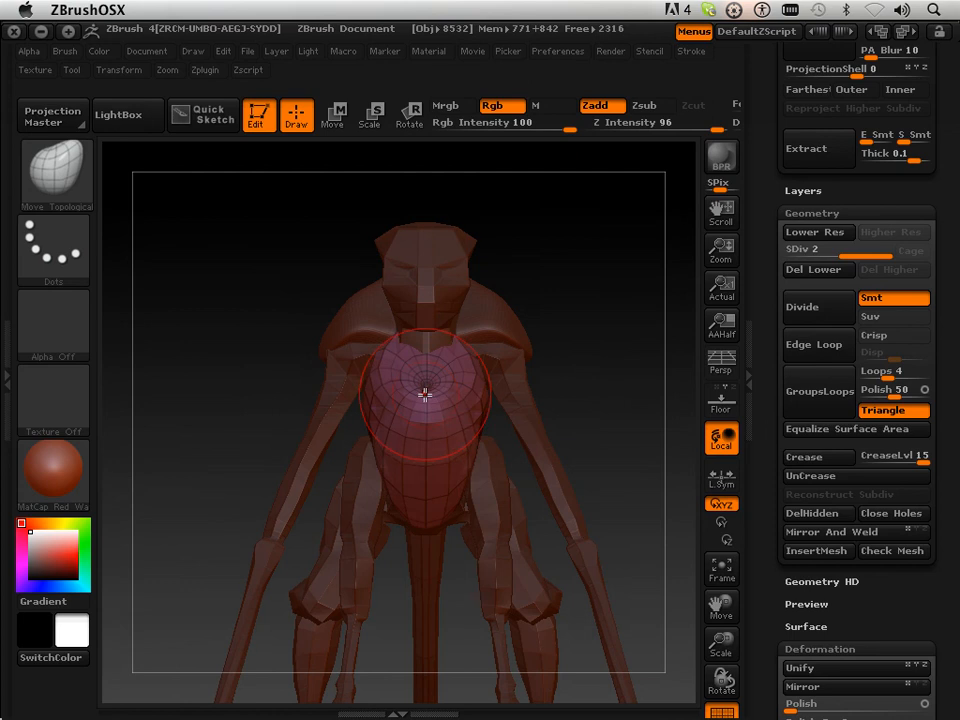